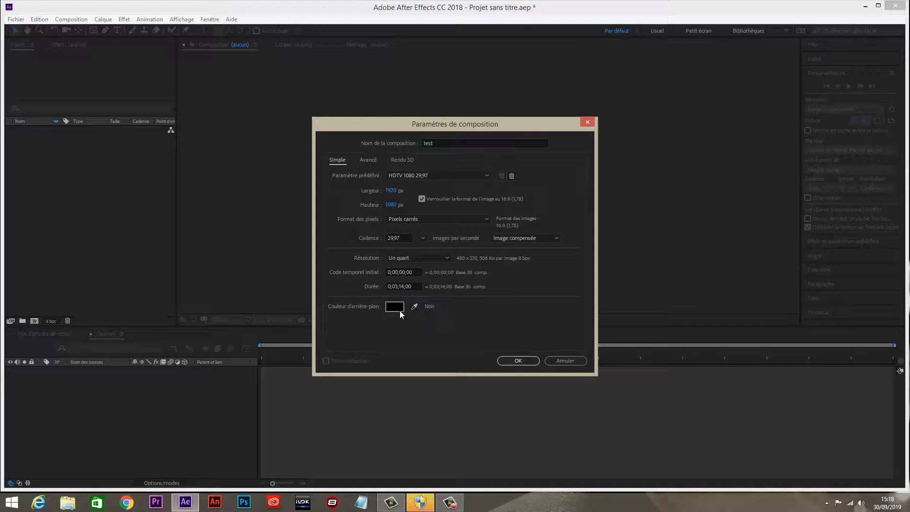
Step: Create the composition "test" with the HDTV 1080 29,97 preset and import the video grassy-field-.mp4
left_click(508, 362)
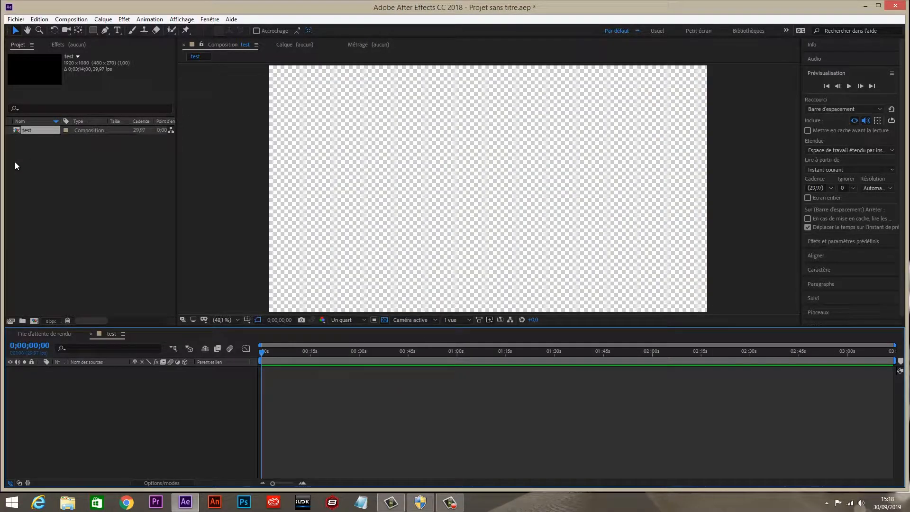
left_click(14, 20)
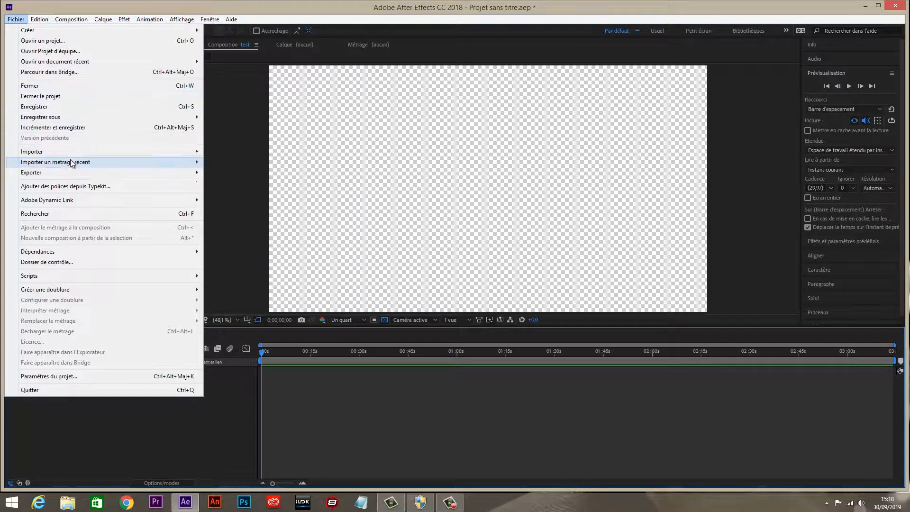
mouse_move(70, 153)
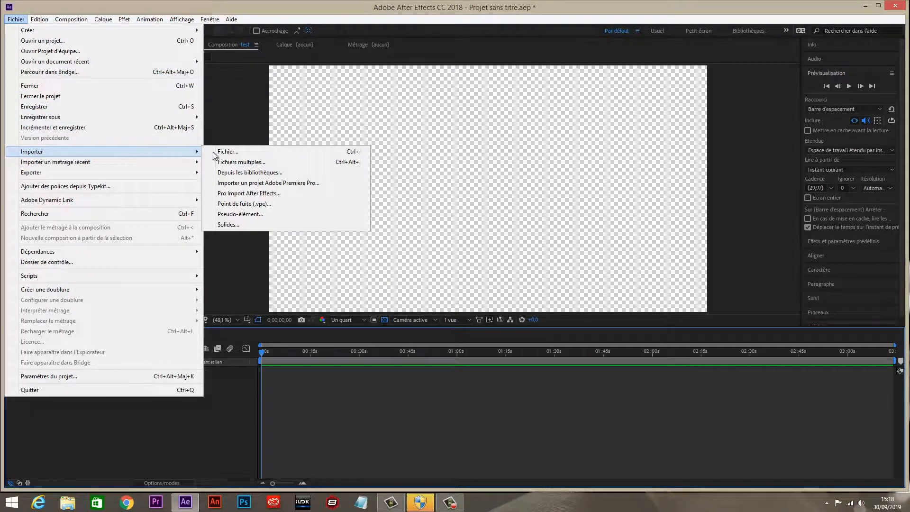
left_click(229, 151)
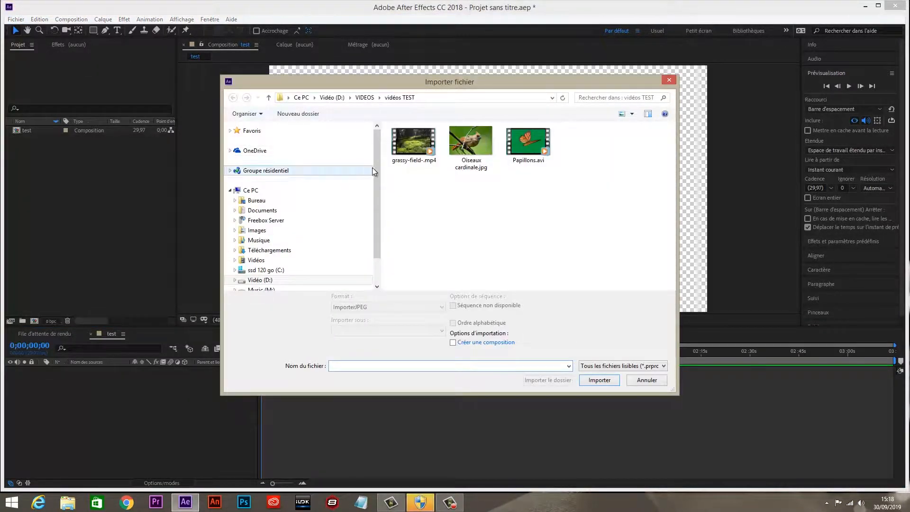
double_click(409, 147)
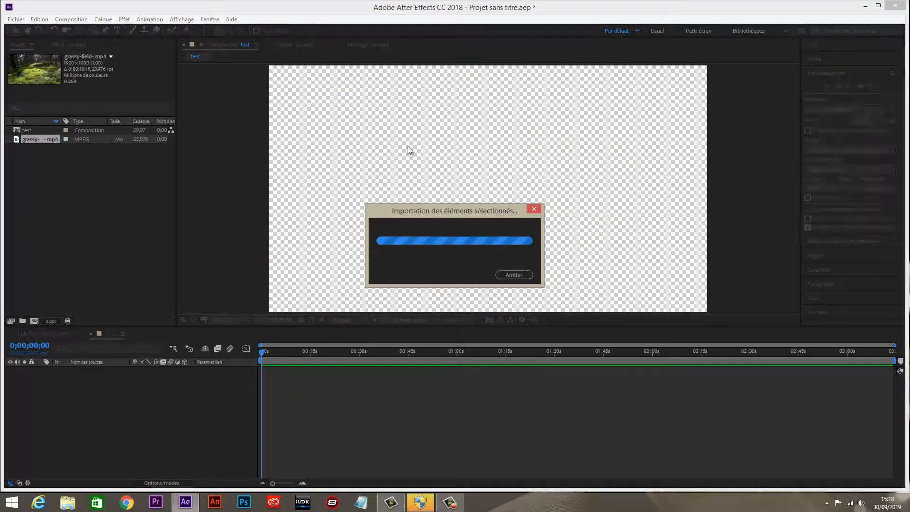
Step: Import the bird image Oiseaux cardinale.jpg into the project
left_click(15, 19)
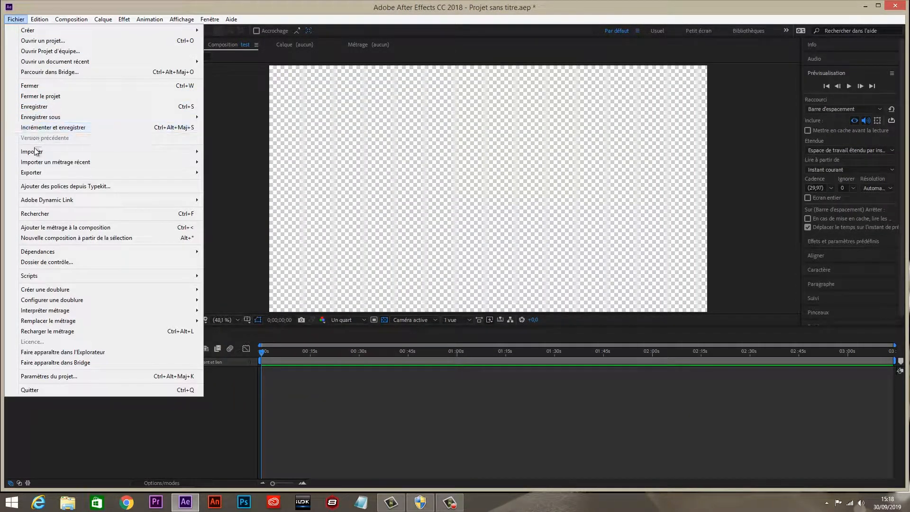
mouse_move(40, 155)
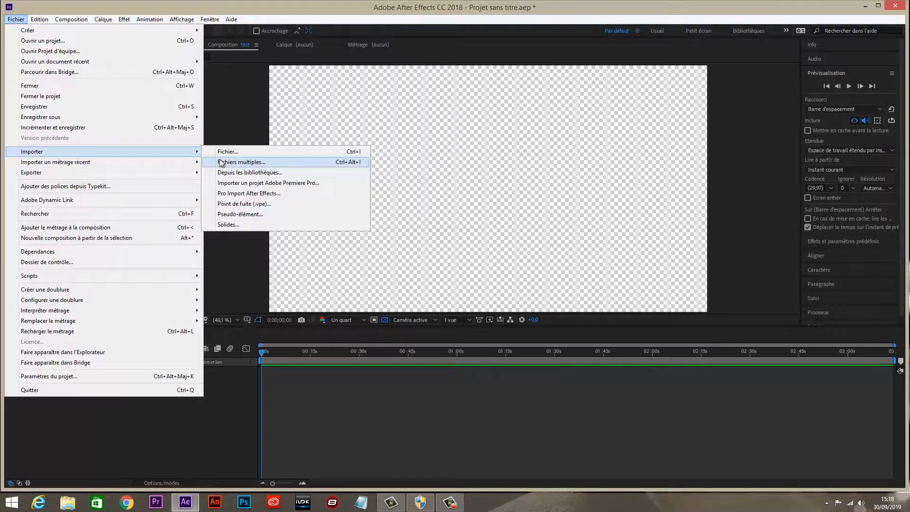
left_click(273, 151)
double_click(457, 144)
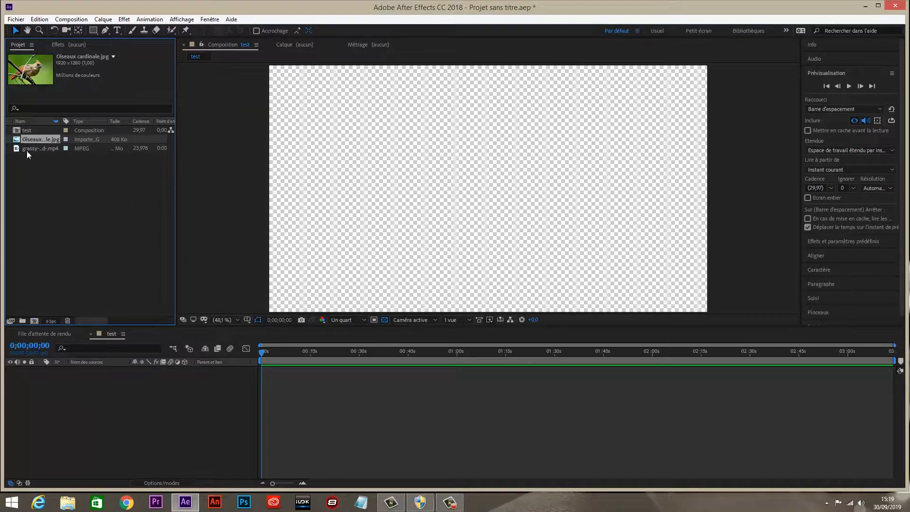
Step: Add the grassy-field video and the bird image to the test composition, with the bird layer above the video
left_click_drag(27, 150, 48, 372)
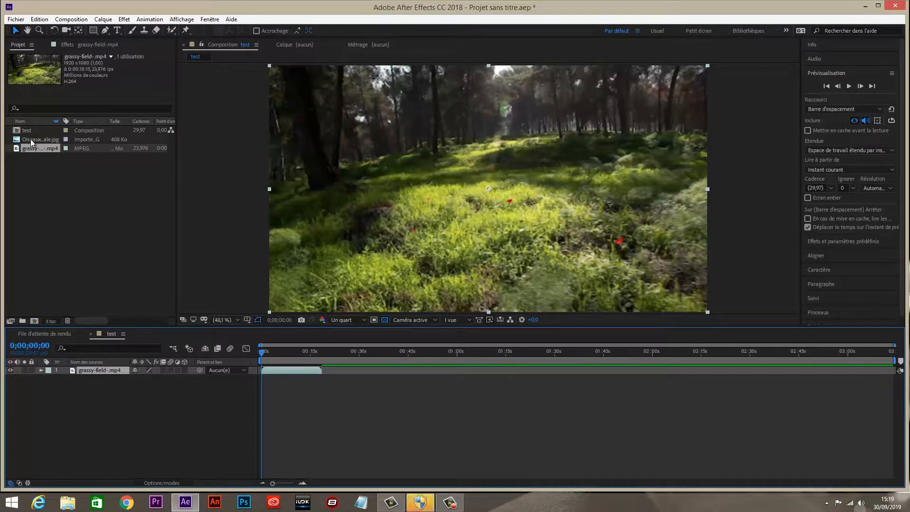
left_click_drag(31, 139, 52, 374)
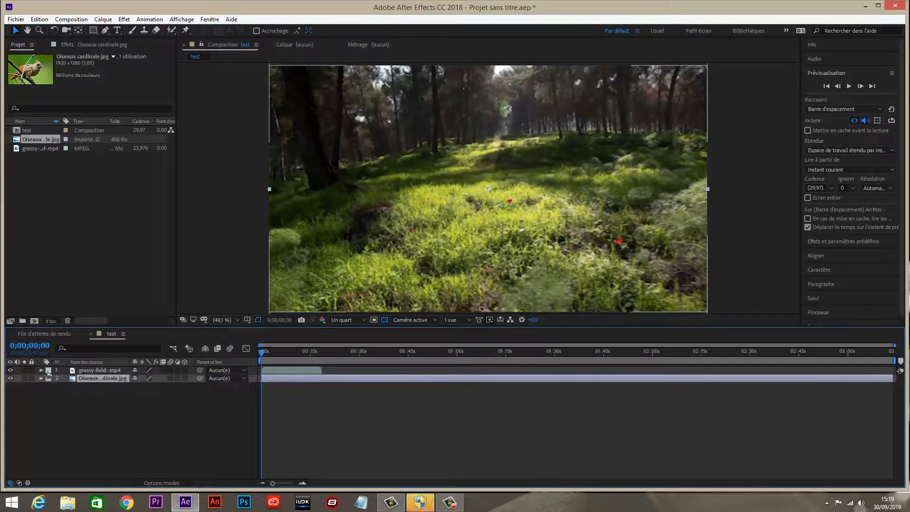
left_click_drag(105, 379, 107, 369)
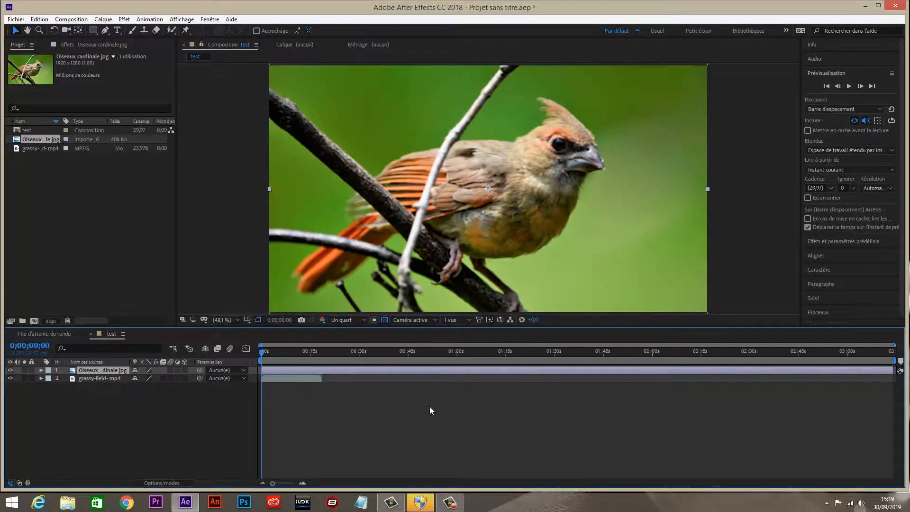
Step: Find the Keylight (1.2) effect by searching for "key" and apply it to the bird layer
left_click(851, 240)
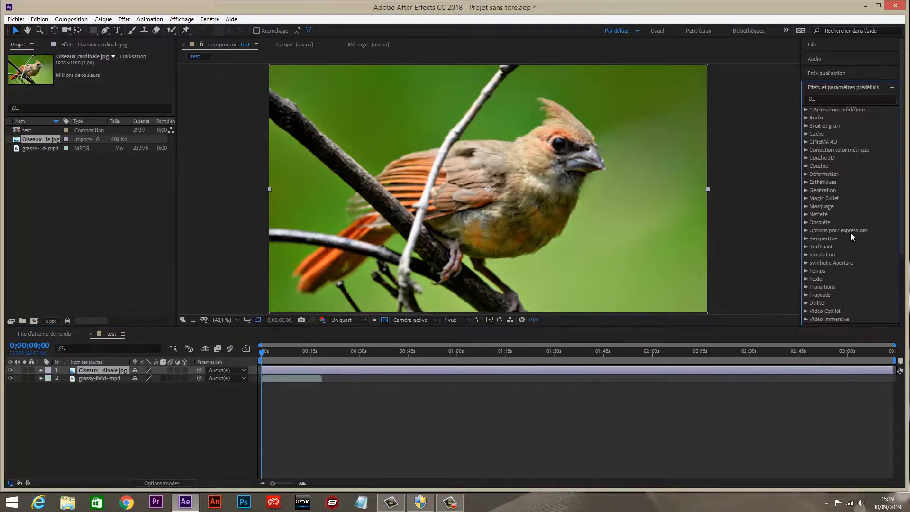
left_click(832, 100)
type("key")
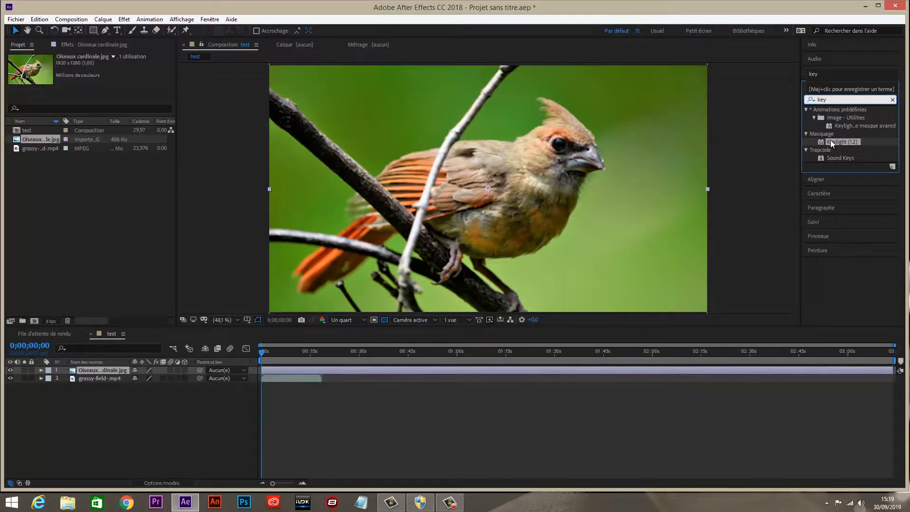
left_click_drag(832, 140, 291, 368)
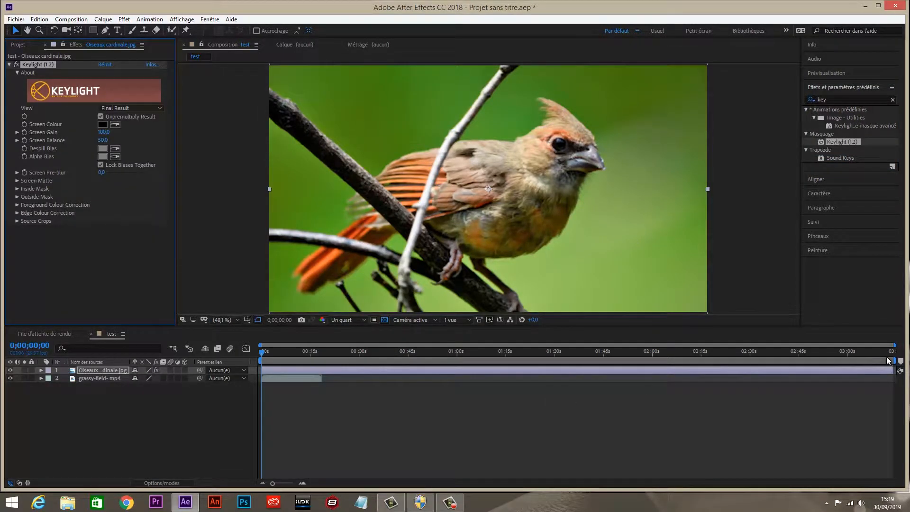
Step: Trim the bird layer and the work area to the end of the grassy-field video
left_click_drag(890, 367, 322, 404)
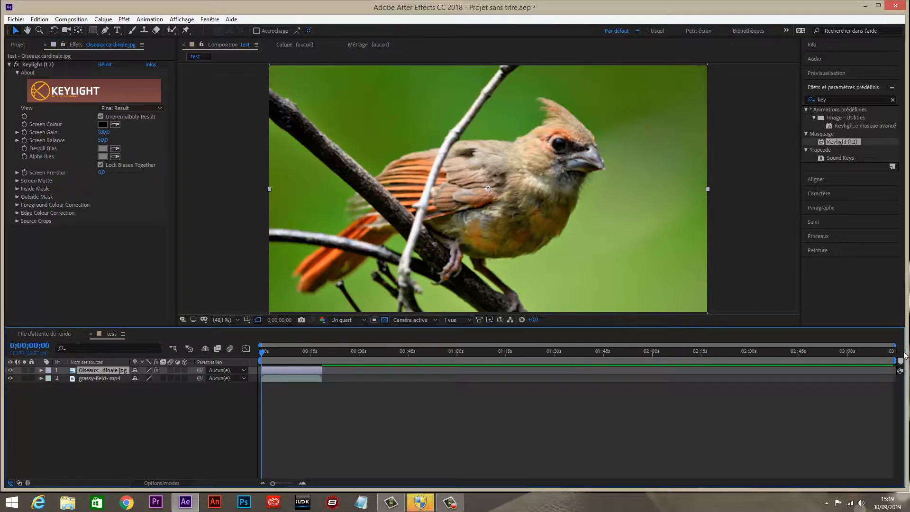
mouse_move(895, 361)
left_mouse_down()
mouse_move(404, 386)
mouse_move(324, 401)
left_mouse_up()
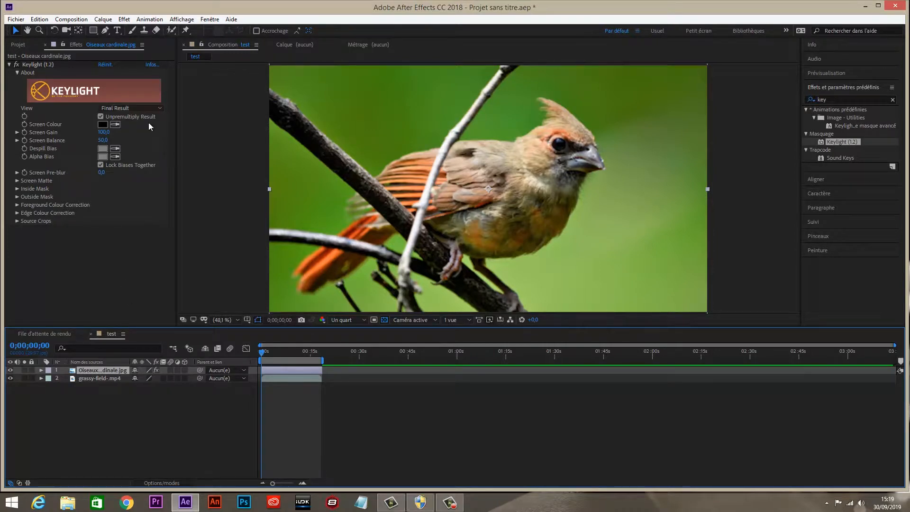
Step: Switch the Keylight view to Source and sample the green background above the bird as the Screen Colour
left_click(158, 107)
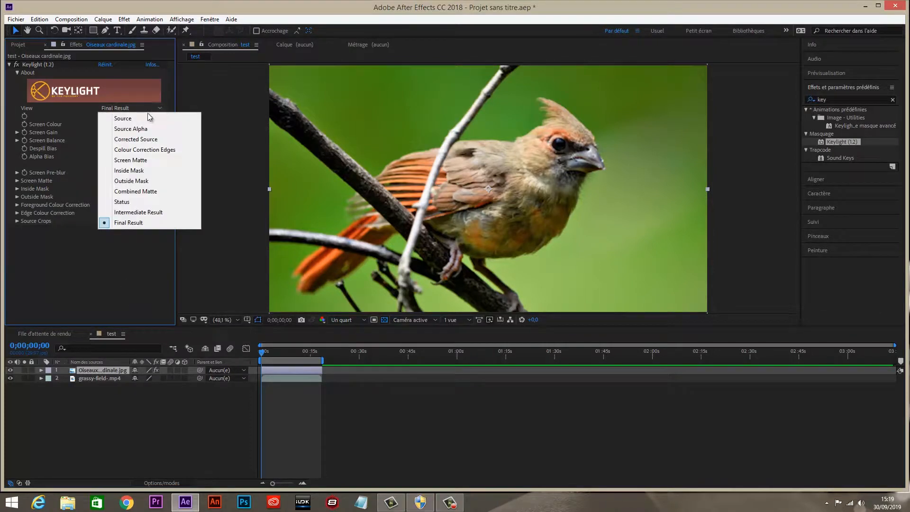
left_click(137, 118)
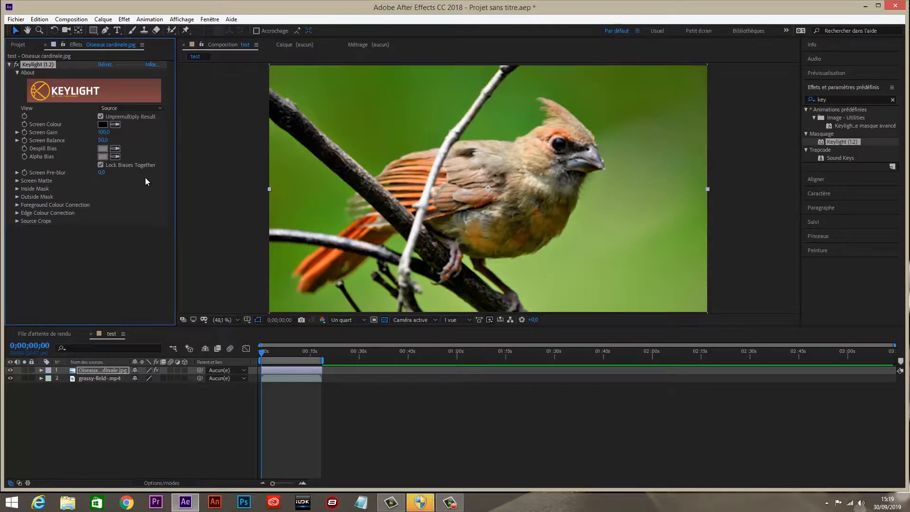
left_click(116, 125)
left_click(385, 90)
Step: Show the Screen Matte view and clean up the bird's matte with Clip Black at 43,2 and Clip White at 67,6
left_click(160, 108)
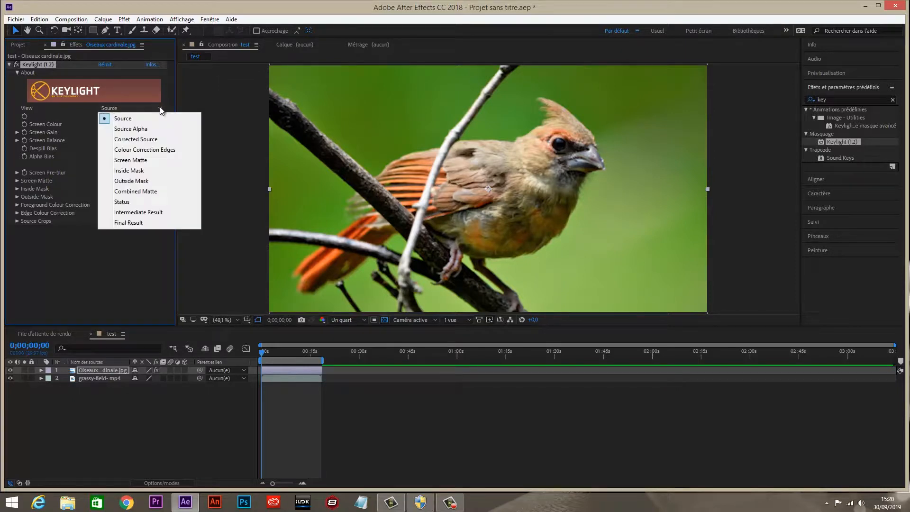
left_click(132, 160)
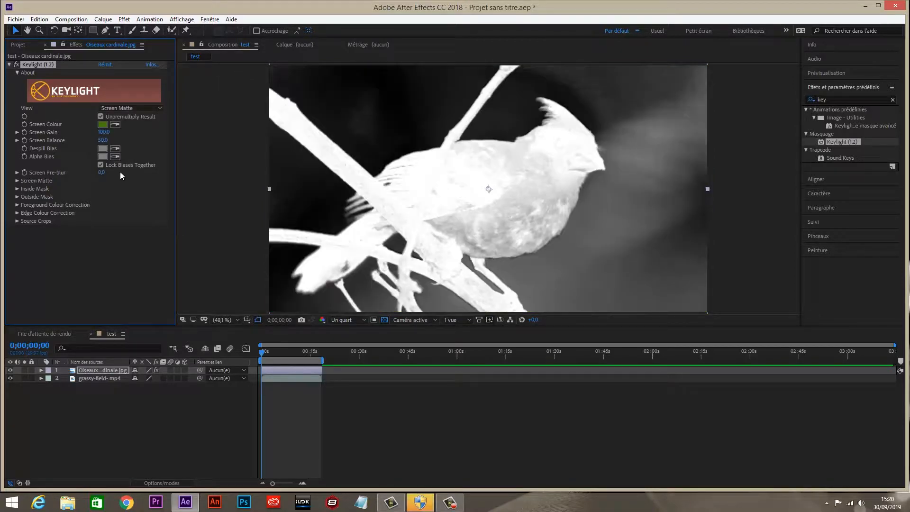
left_click(16, 180)
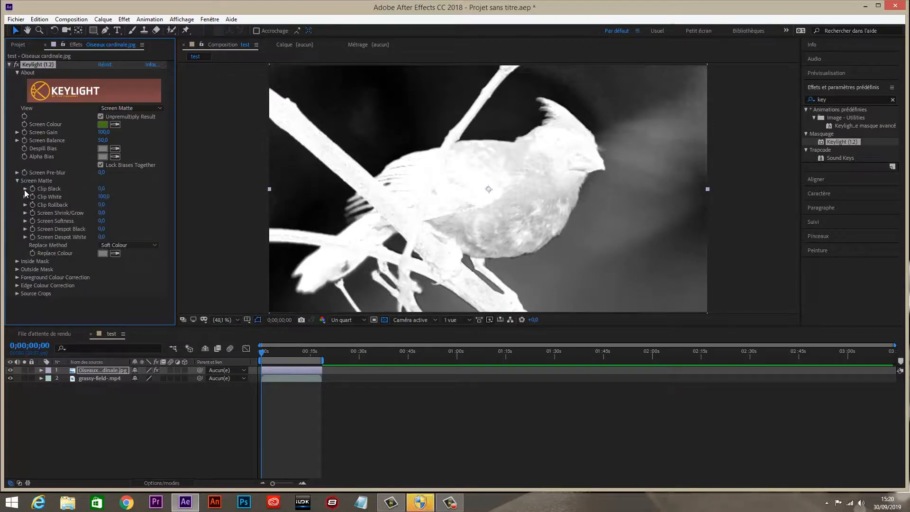
left_click(25, 189)
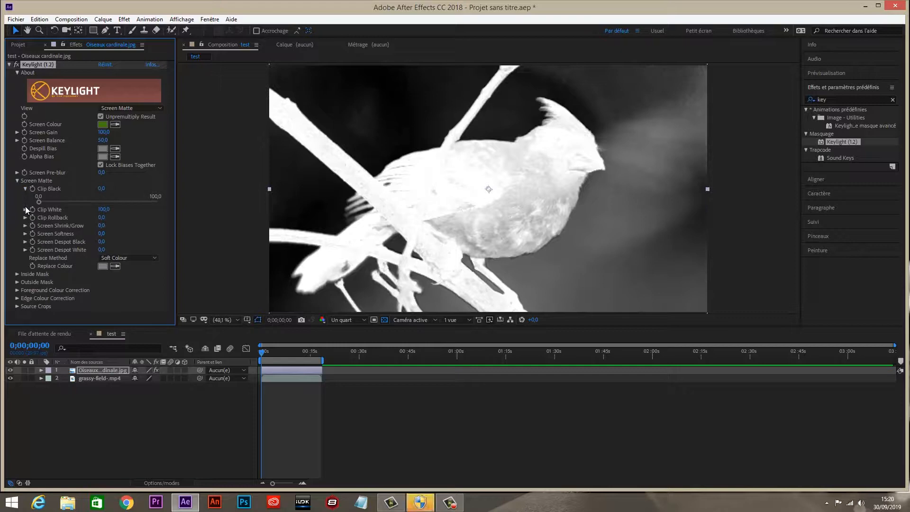
left_click(25, 209)
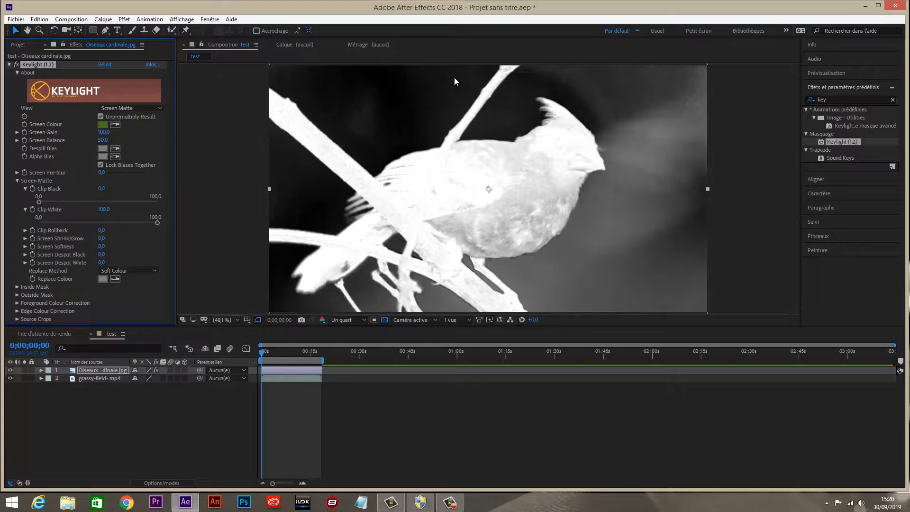
left_click_drag(39, 202, 80, 217)
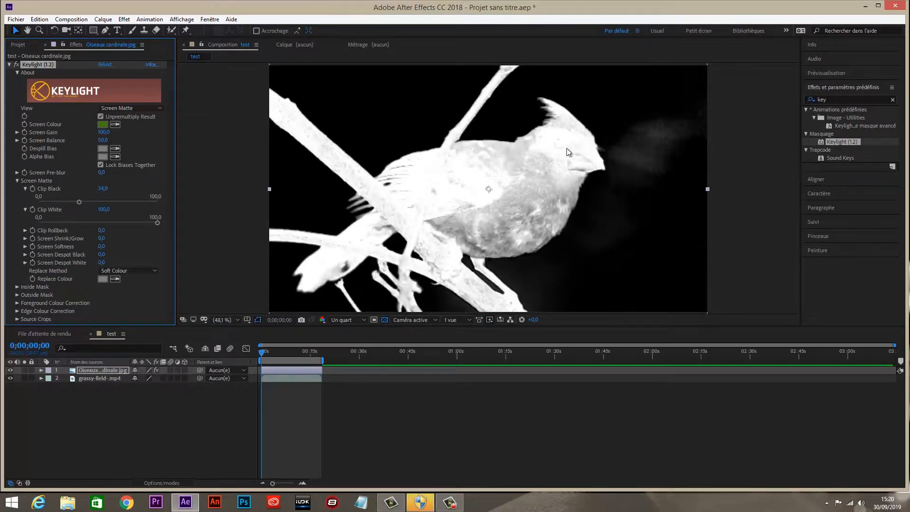
left_click_drag(158, 223, 120, 229)
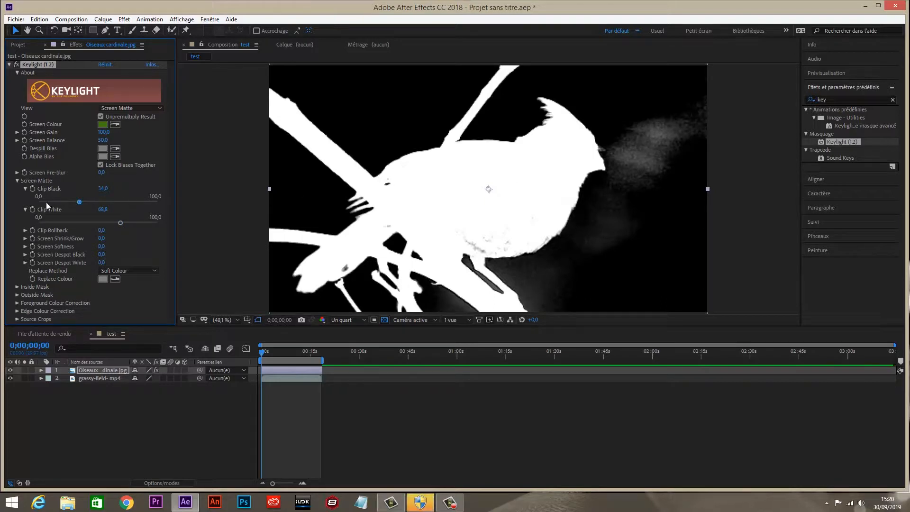
left_click_drag(79, 202, 90, 196)
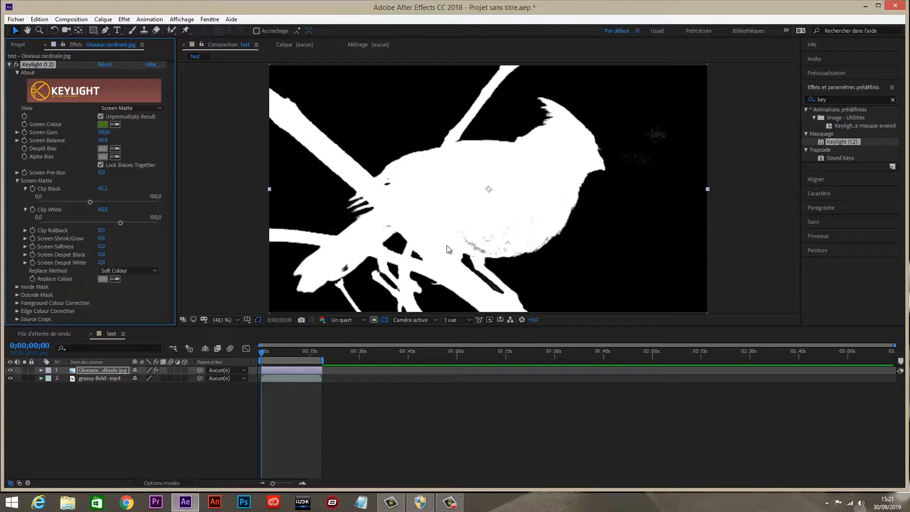
left_click_drag(121, 223, 119, 224)
Step: Refine the key in the Status view with Clip Black 45,6 and Clip White 69,2, and return the view to Final Result
left_click(161, 110)
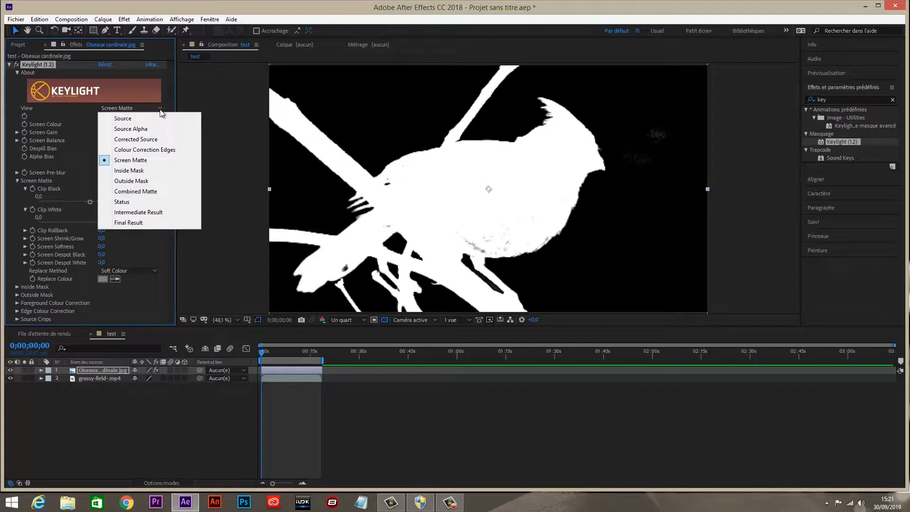
left_click(118, 203)
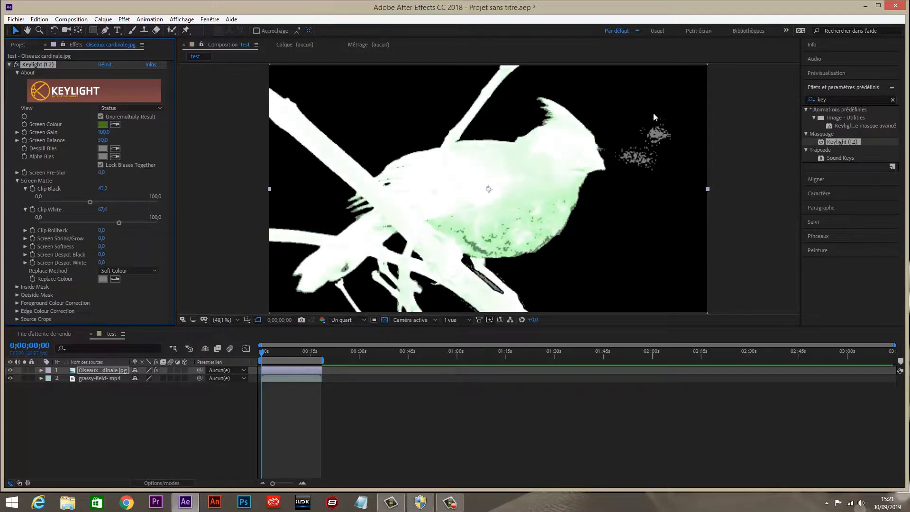
left_click_drag(90, 202, 122, 225)
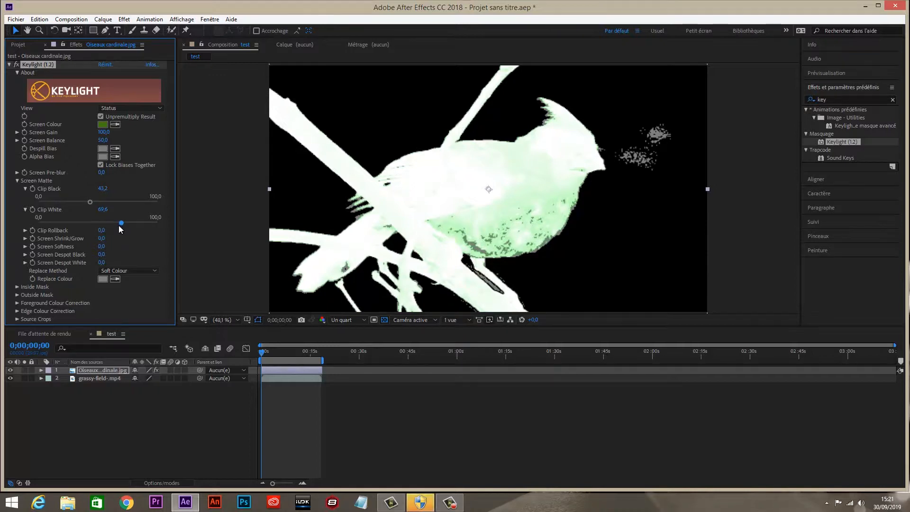
left_click_drag(90, 202, 90, 204)
left_click_drag(91, 204, 93, 203)
left_click(157, 110)
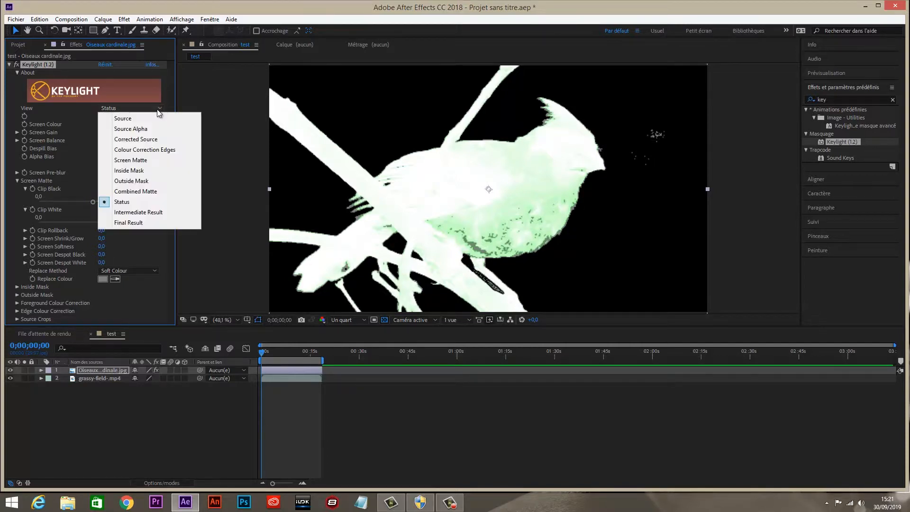
left_click(139, 224)
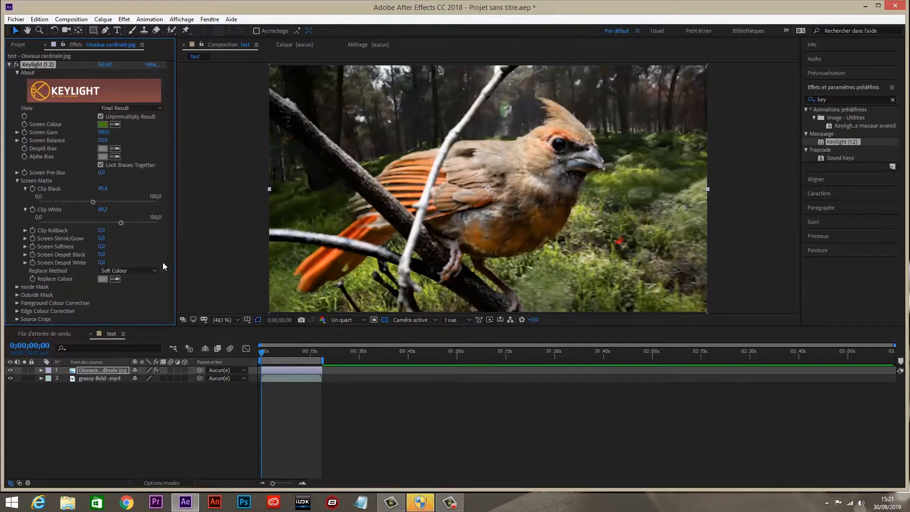
Step: Scale the bird layer to 34,0 % and set its position to 327,0, 870,0 in the lower-left corner of the frame
left_click(41, 370)
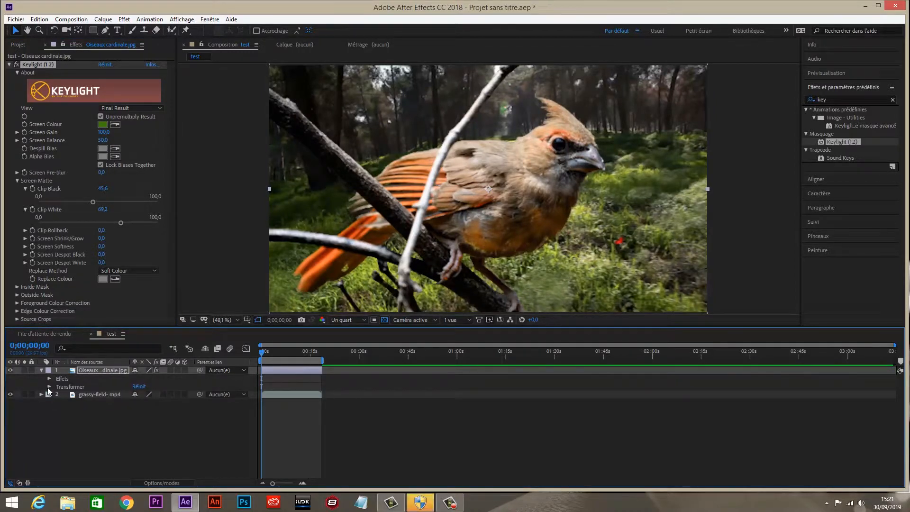
left_click(49, 387)
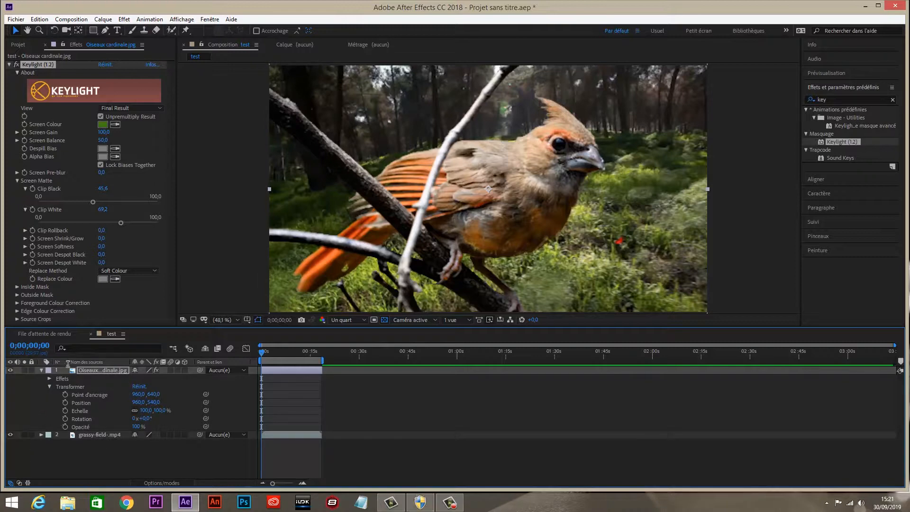
left_click(50, 387)
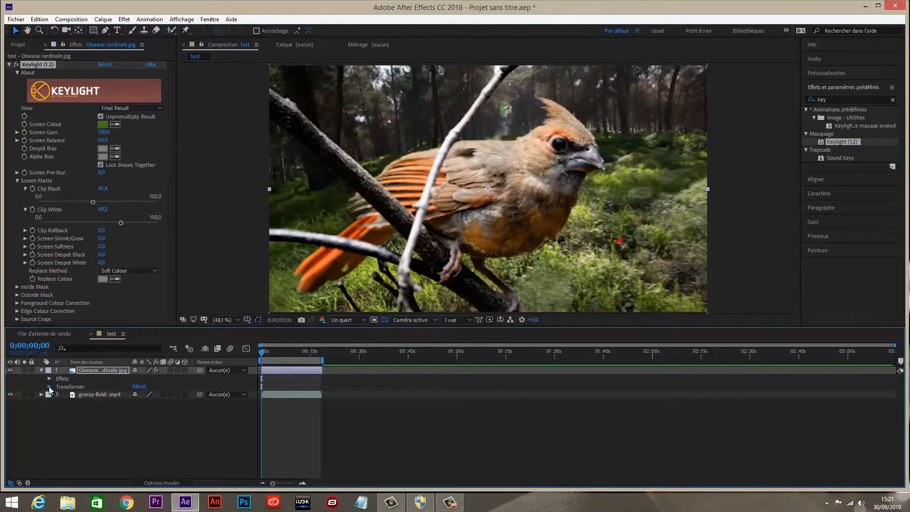
left_click(50, 386)
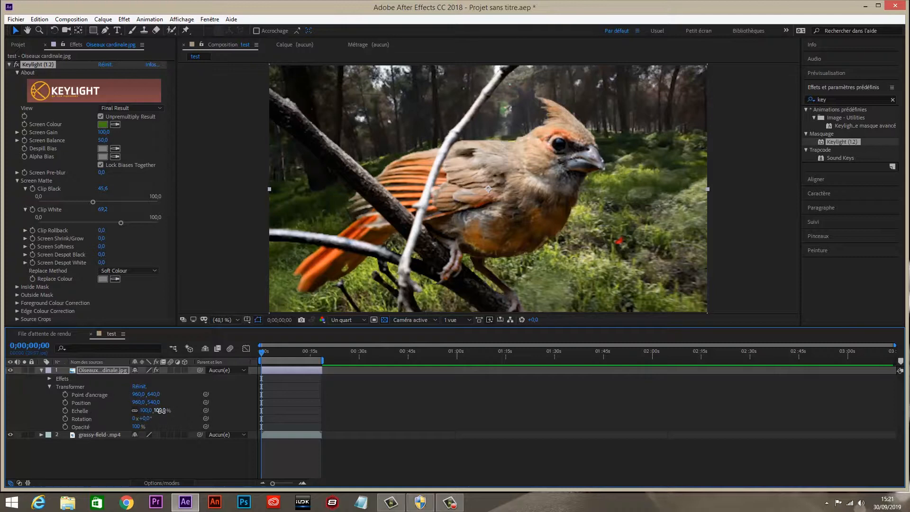
left_click_drag(160, 411, 125, 404)
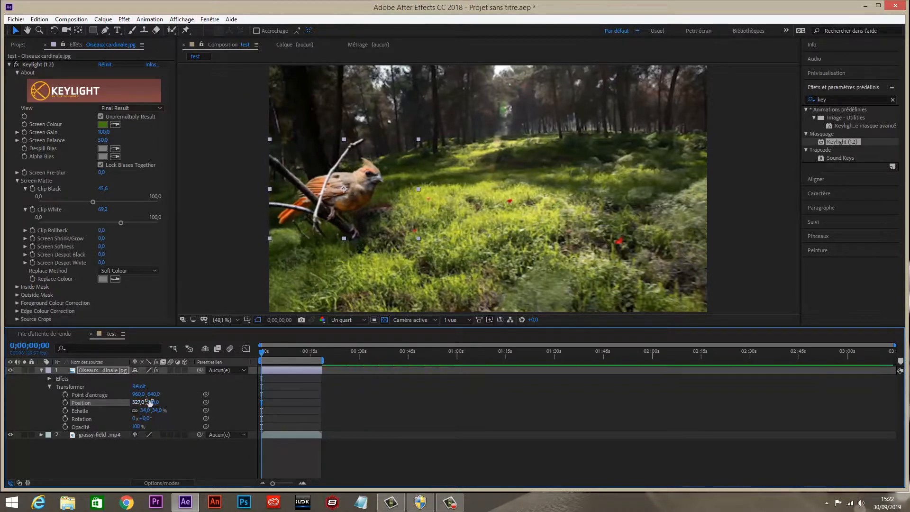
left_click_drag(162, 403, 331, 381)
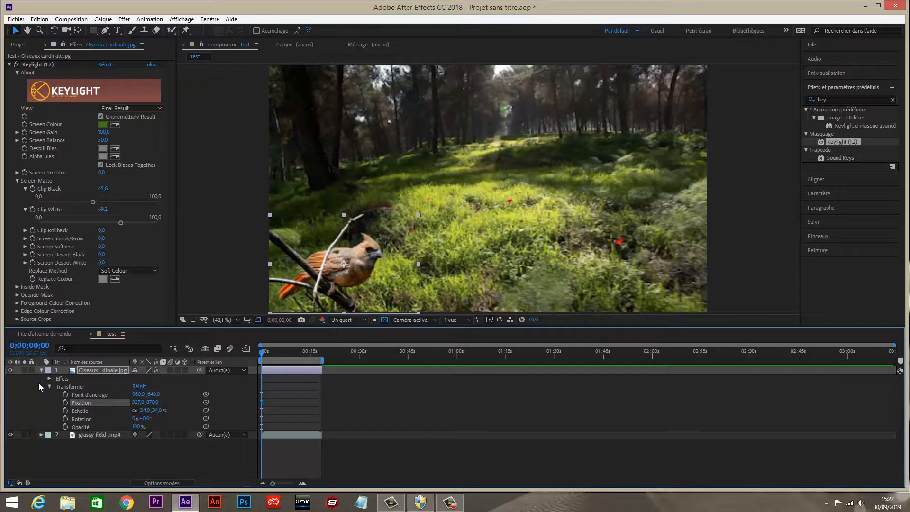
left_click(41, 370)
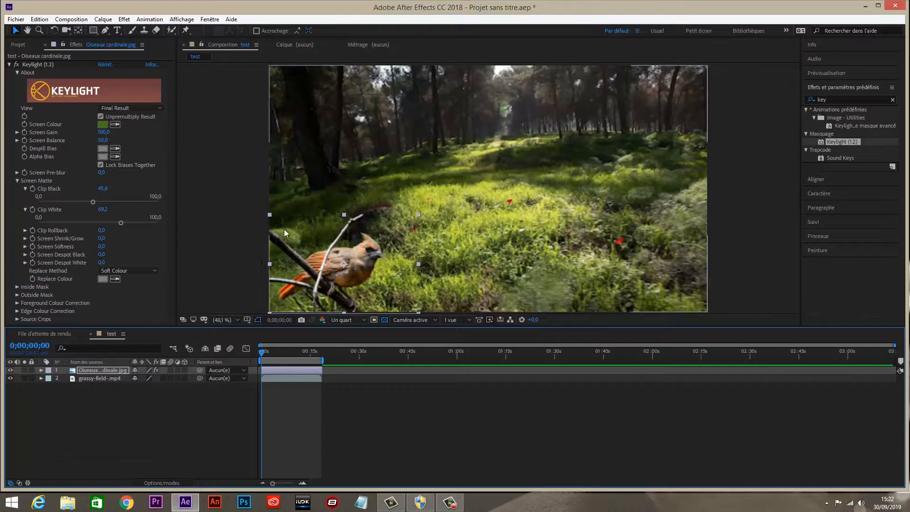
Step: Import Papillons.avi and place it in the test composition as the topmost layer, above the bird
left_click(15, 19)
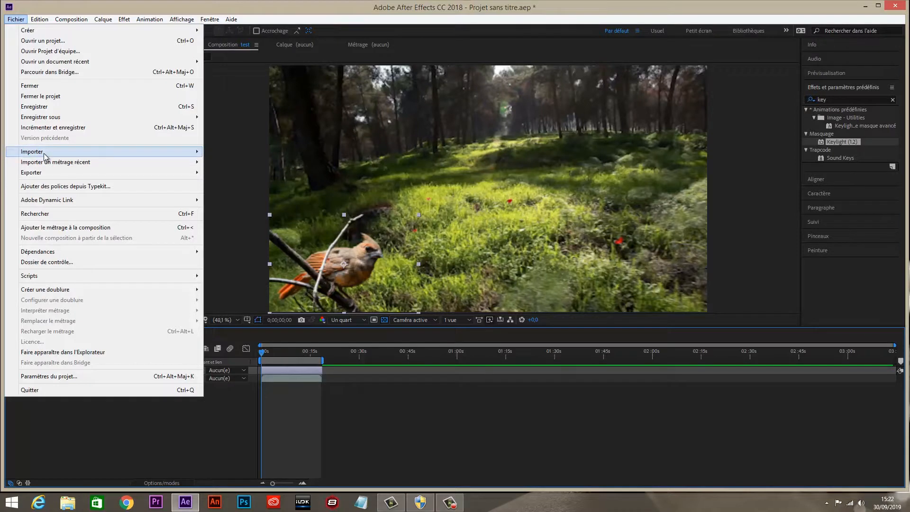
mouse_move(46, 157)
left_click(222, 152)
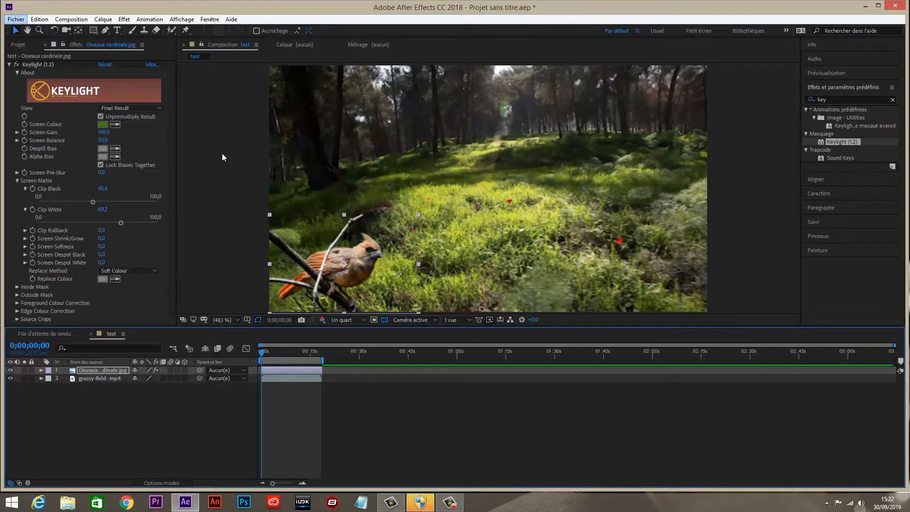
left_click(529, 151)
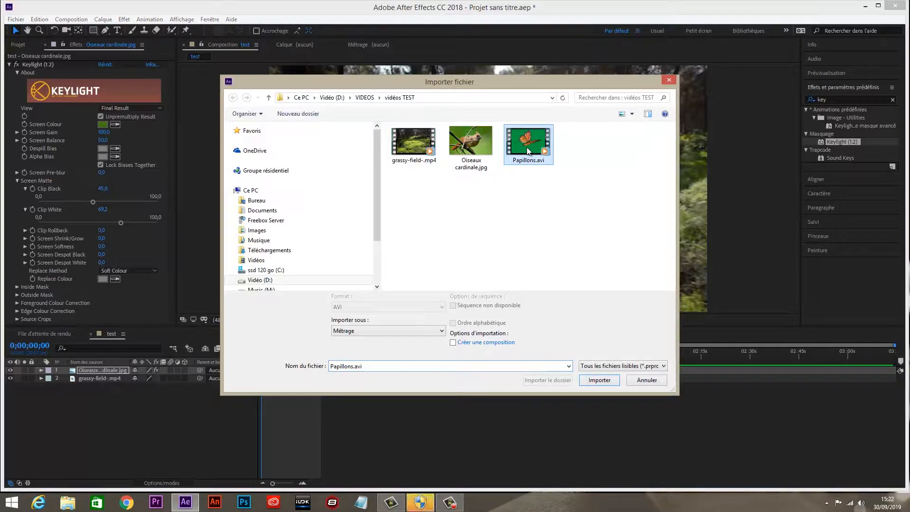
double_click(528, 149)
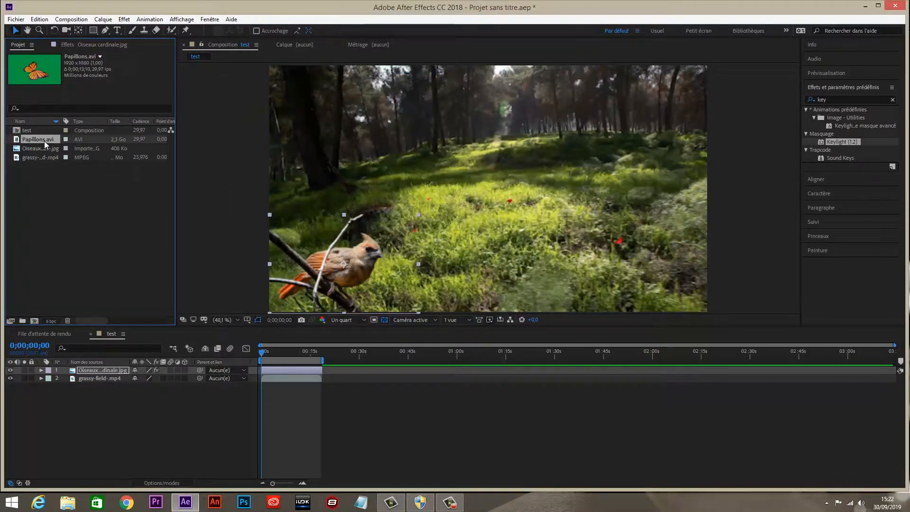
left_click_drag(45, 141, 65, 371)
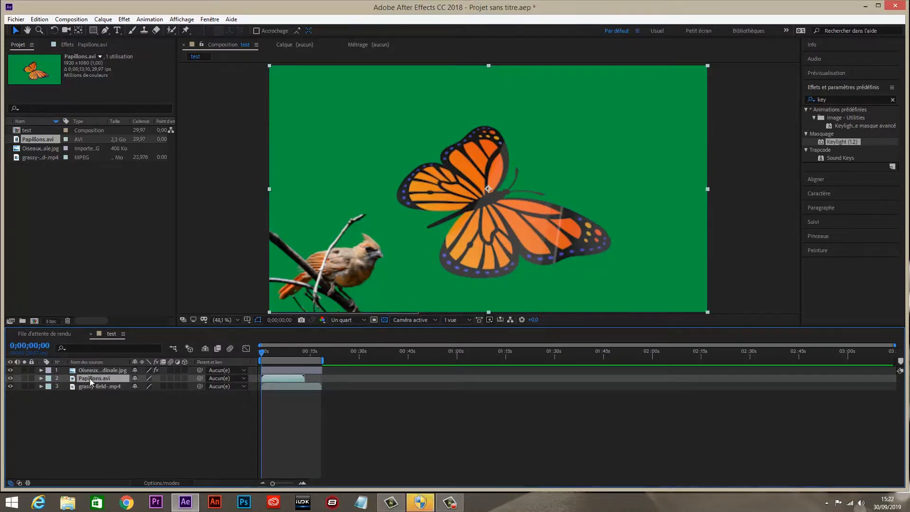
left_click_drag(90, 379, 92, 368)
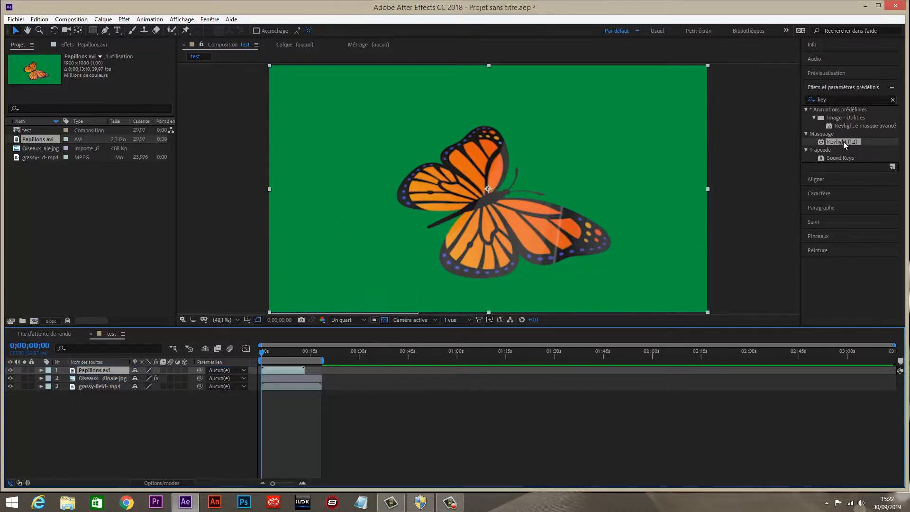
Step: Apply Keylight (1.2) to the Papillons.avi layer and sample its green background as the Screen Colour in the Source view
left_click_drag(844, 142, 303, 375)
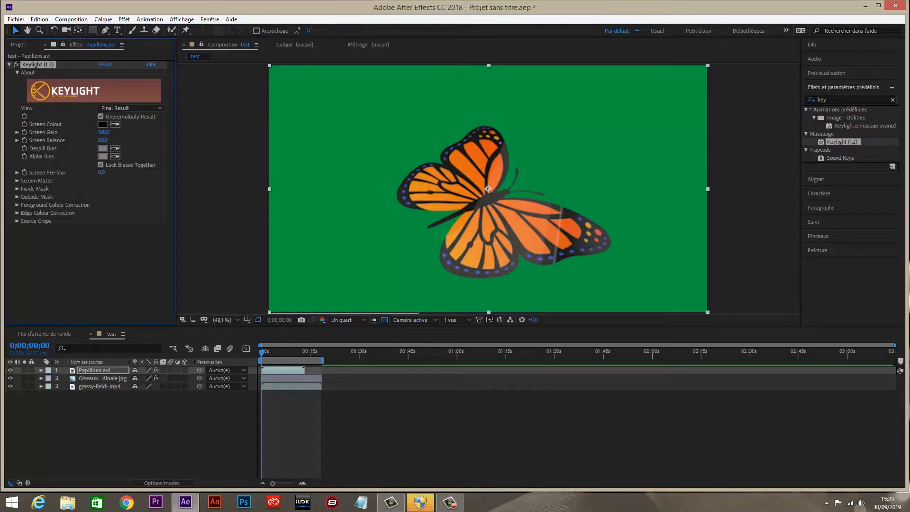
left_click(160, 109)
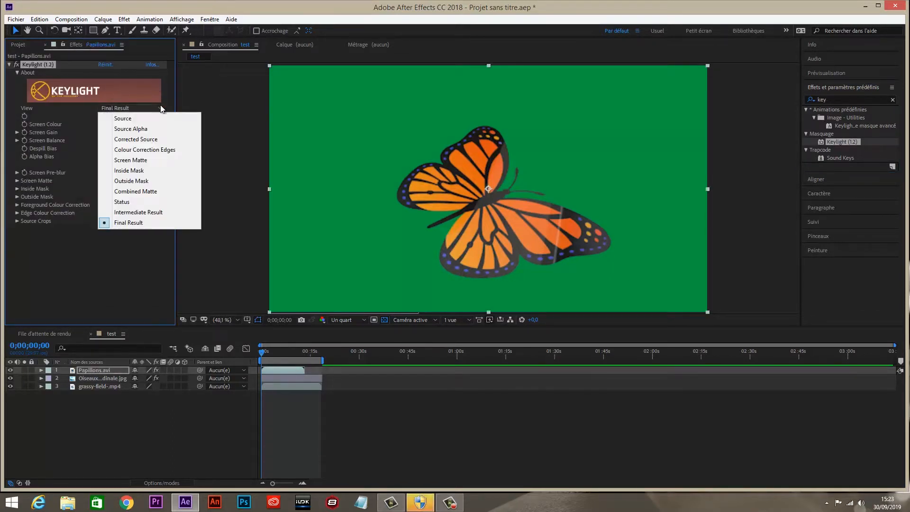
left_click(129, 119)
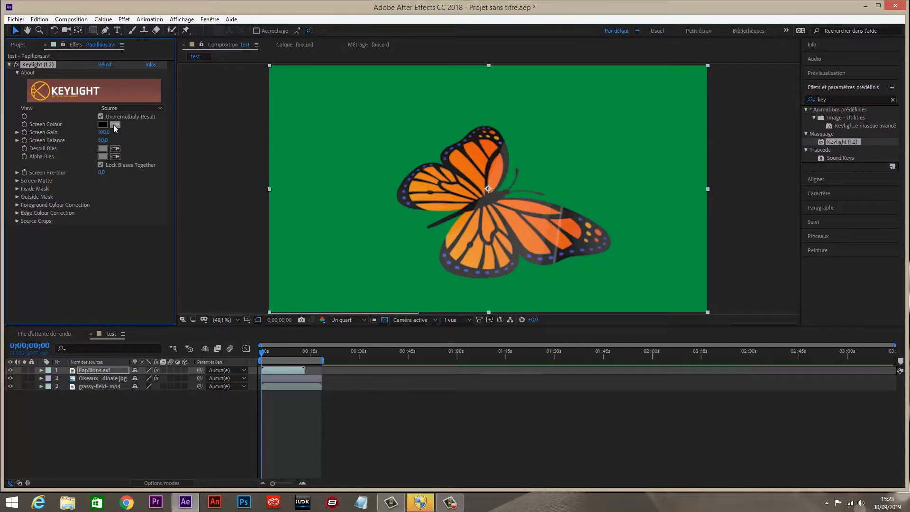
left_click(115, 124)
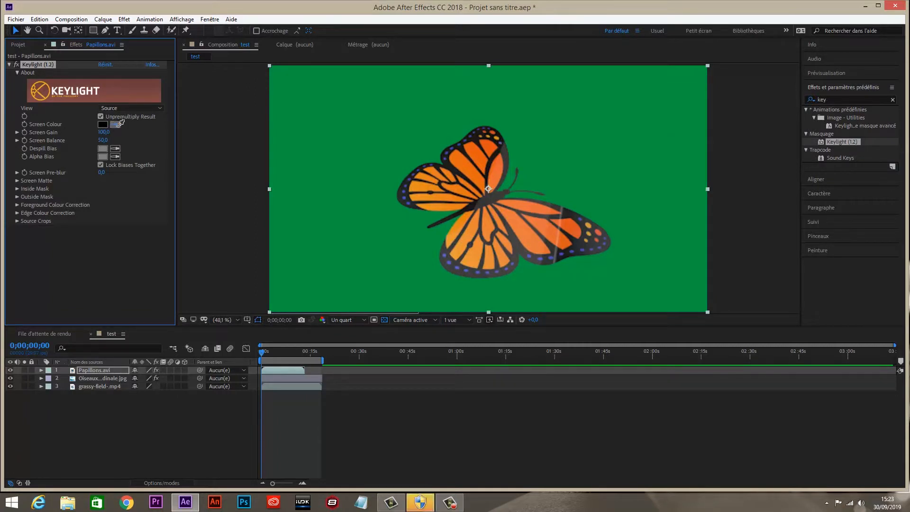
left_click(374, 113)
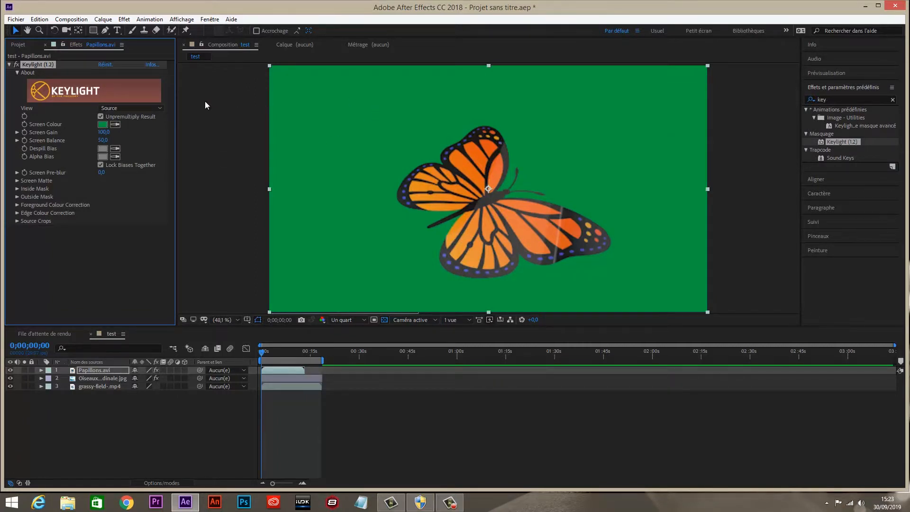
Step: Show the butterfly's key in the Screen Matte view and reveal the Clip Black and Clip White sliders
left_click(161, 109)
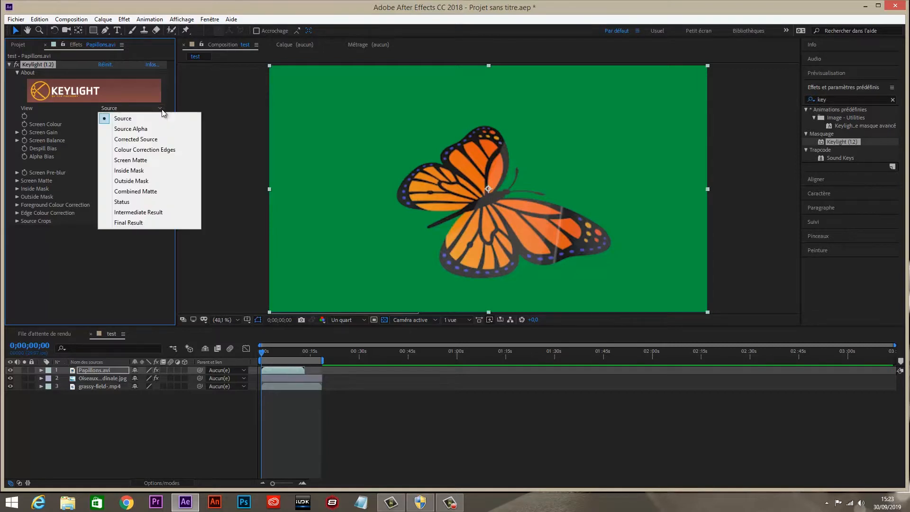
left_click(117, 161)
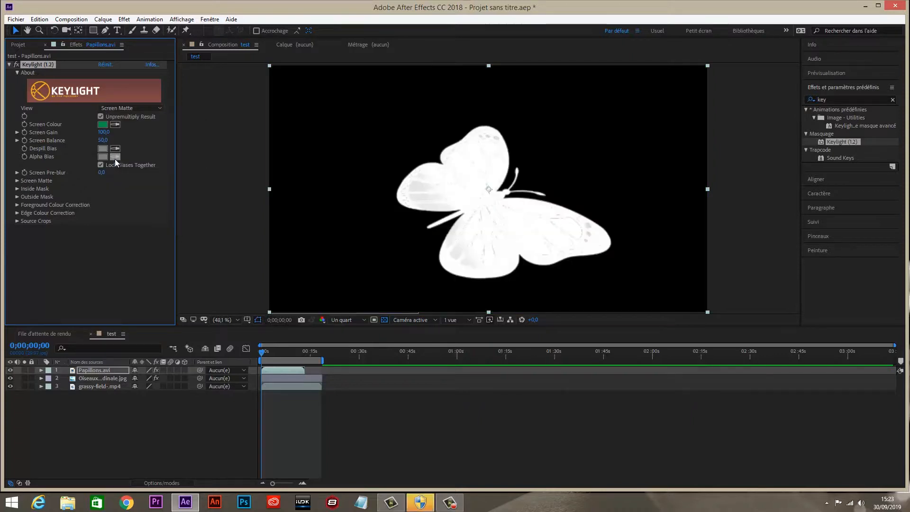
left_click(159, 109)
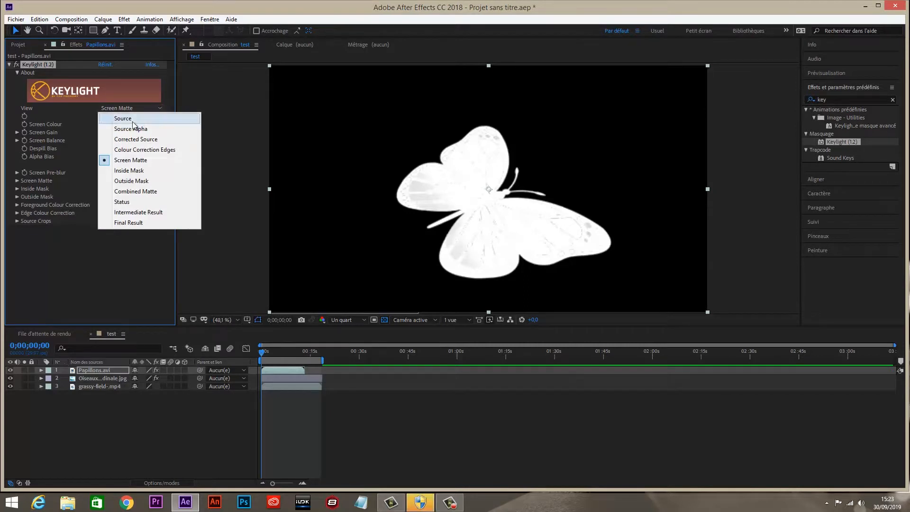
left_click(48, 164)
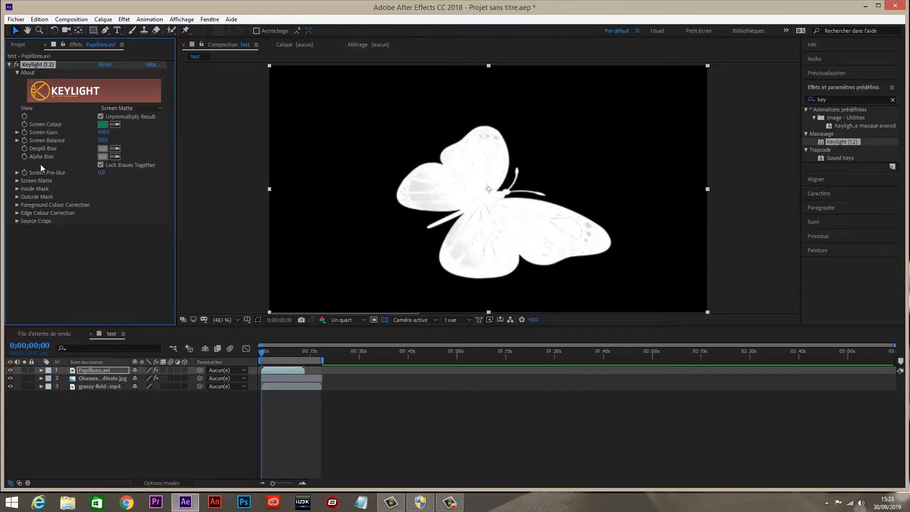
left_click(16, 181)
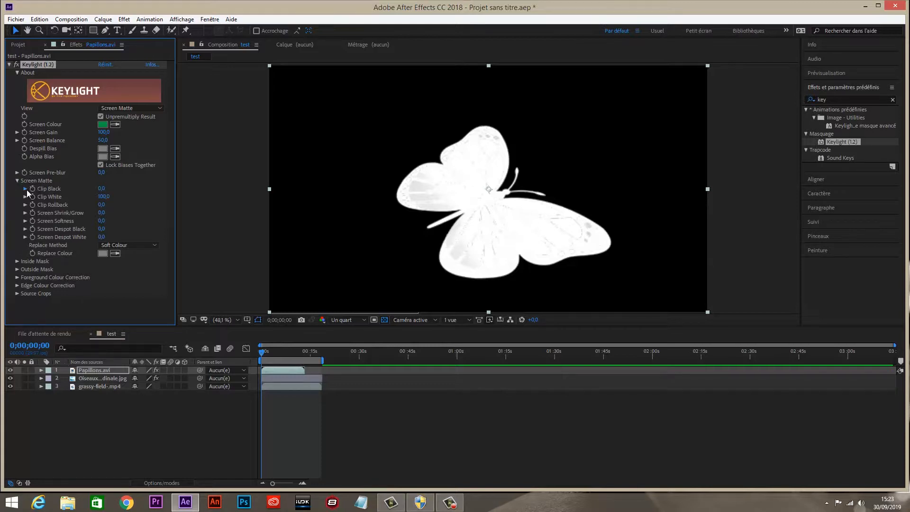
left_click(25, 189)
left_click(26, 210)
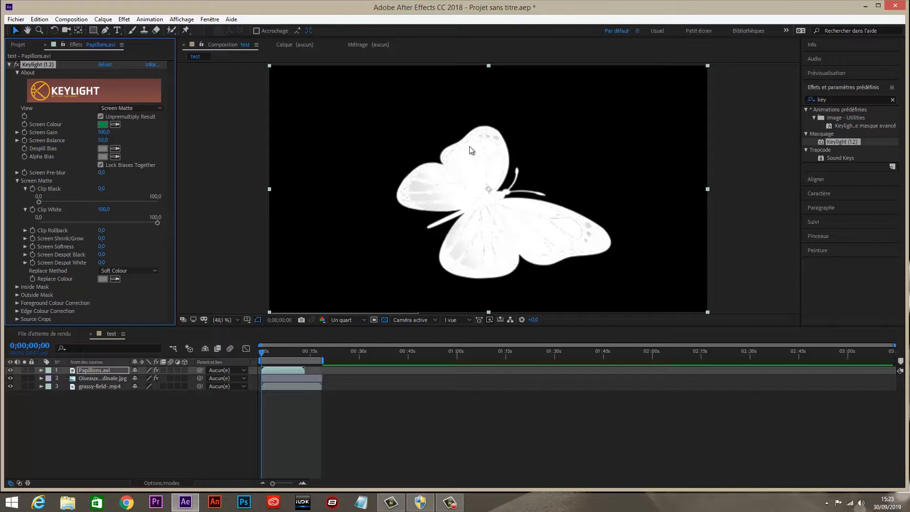
Step: Clean up the butterfly's matte in the Status view with Clip White at 77,6, and return the view to Final Result
left_click(160, 108)
left_click(119, 202)
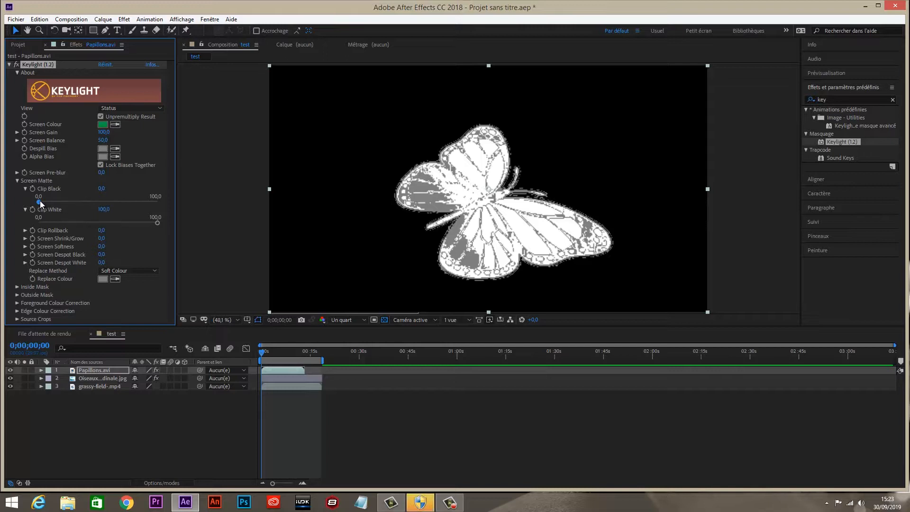
left_click_drag(157, 222, 131, 225)
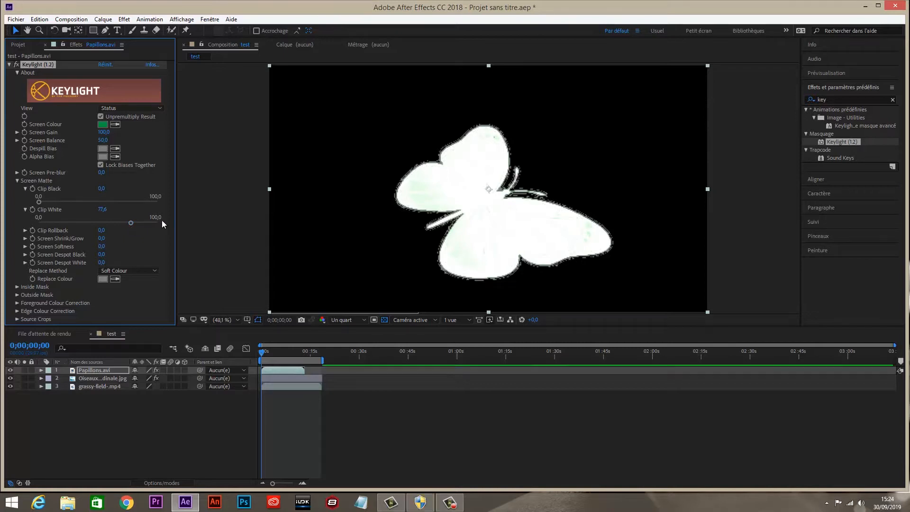
left_click(159, 109)
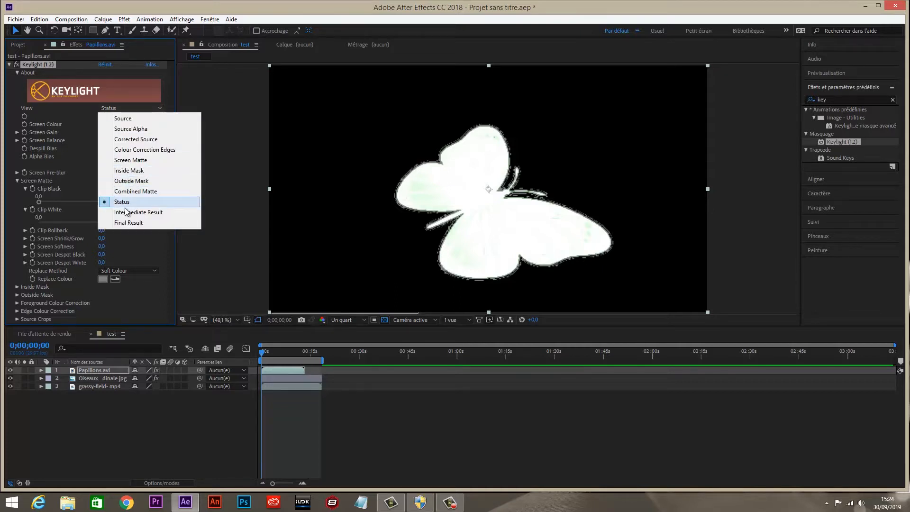
left_click(123, 223)
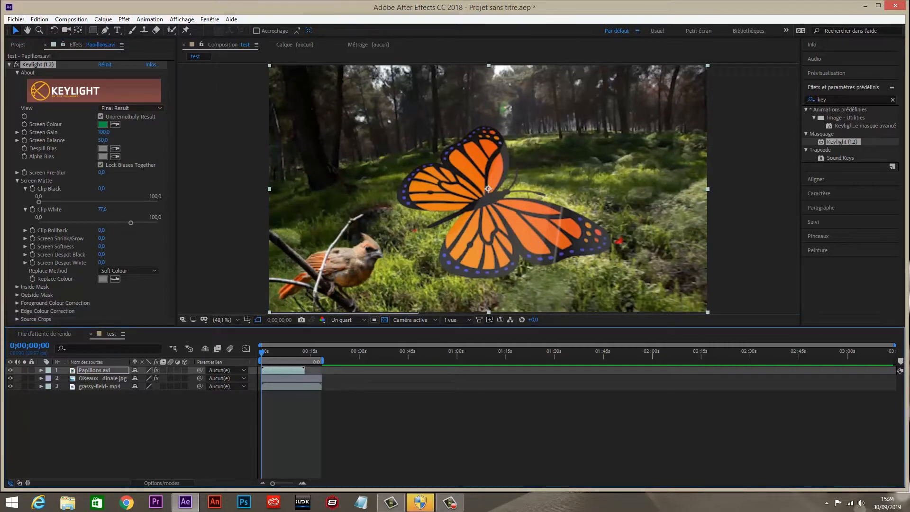
Step: Shorten the work area and the bird layer to the end of the Papillons.avi clip
left_click_drag(322, 362, 307, 360)
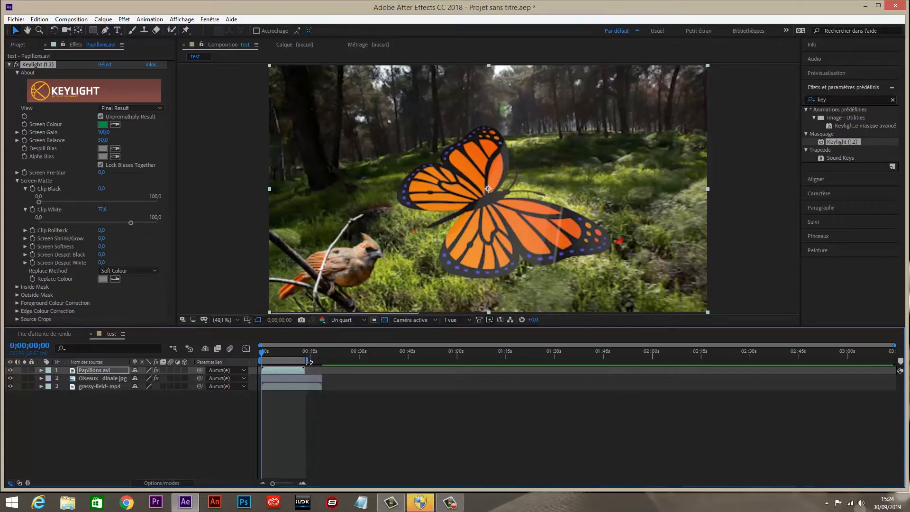
left_click(284, 379)
mouse_move(275, 485)
left_mouse_down()
mouse_move(305, 484)
mouse_move(287, 485)
left_mouse_up()
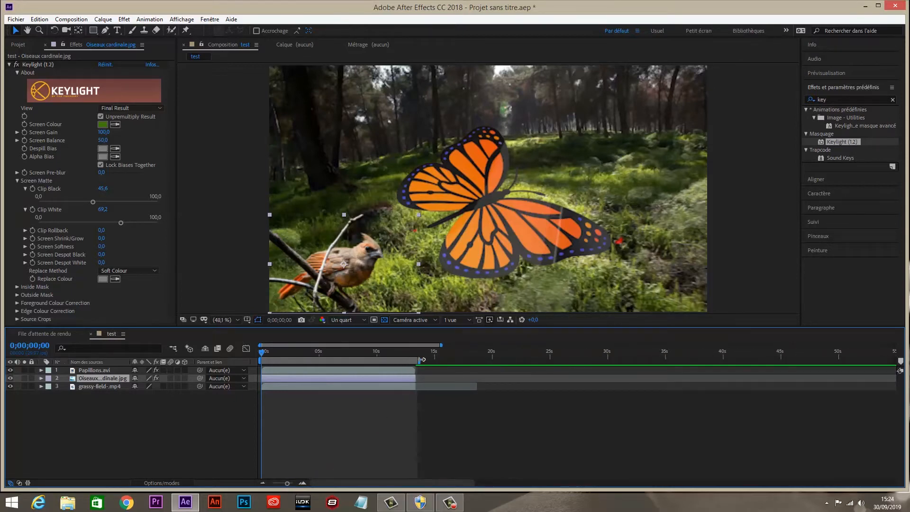
left_click_drag(423, 361, 420, 360)
left_click_drag(287, 484, 246, 485)
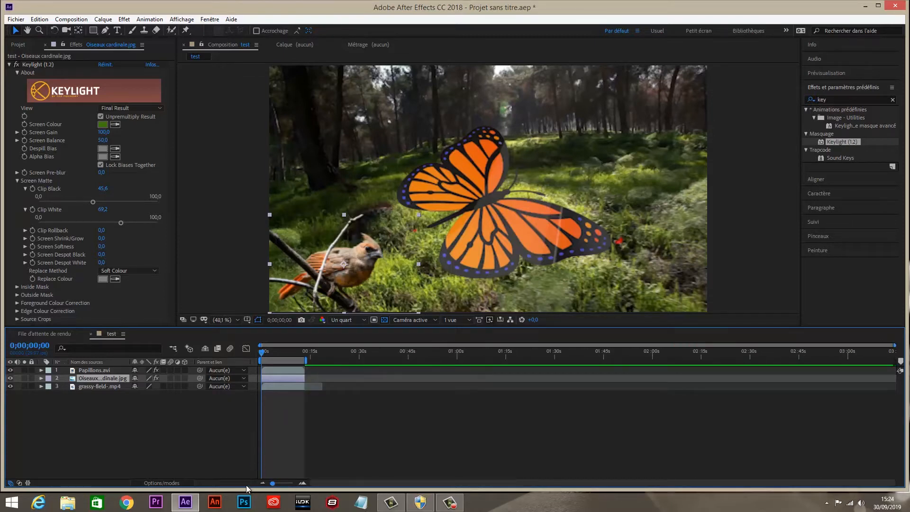
Step: Add starting Position and Scale keyframes to the Papillons.avi layer at 0;00;00;00
left_click(100, 373)
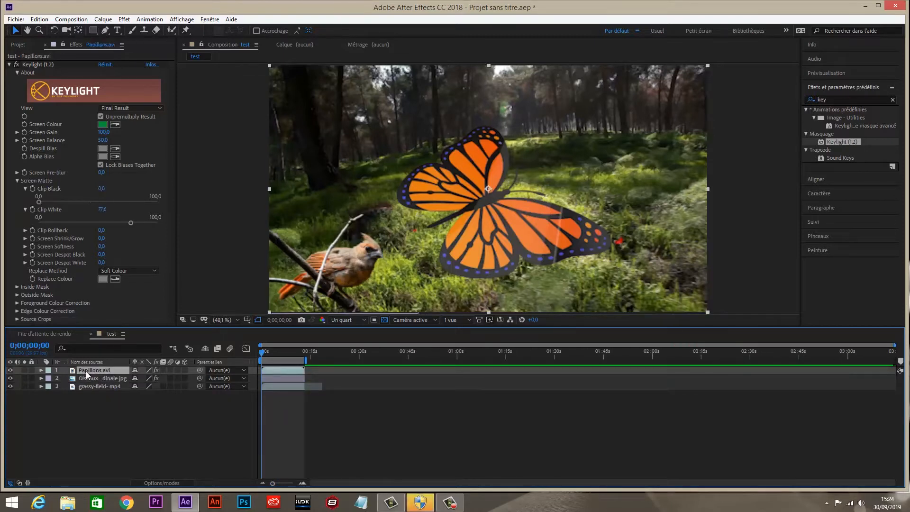
left_click(40, 370)
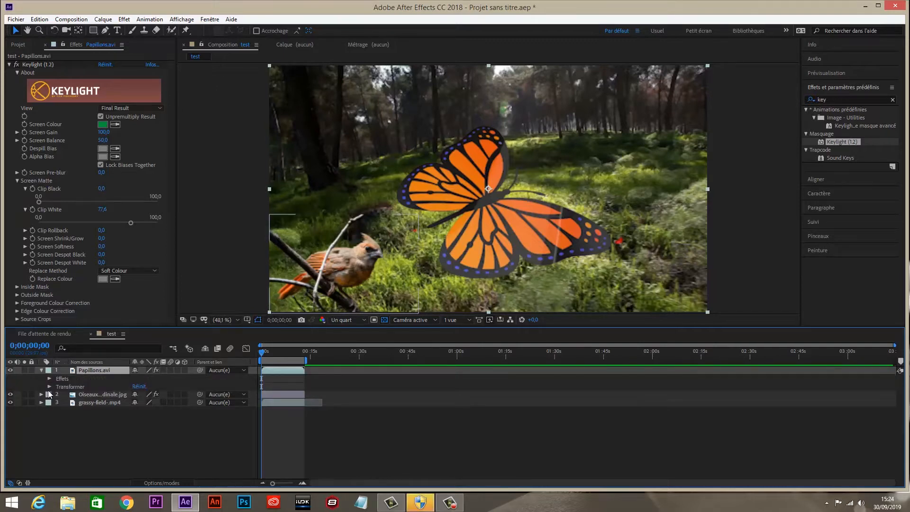
left_click(49, 387)
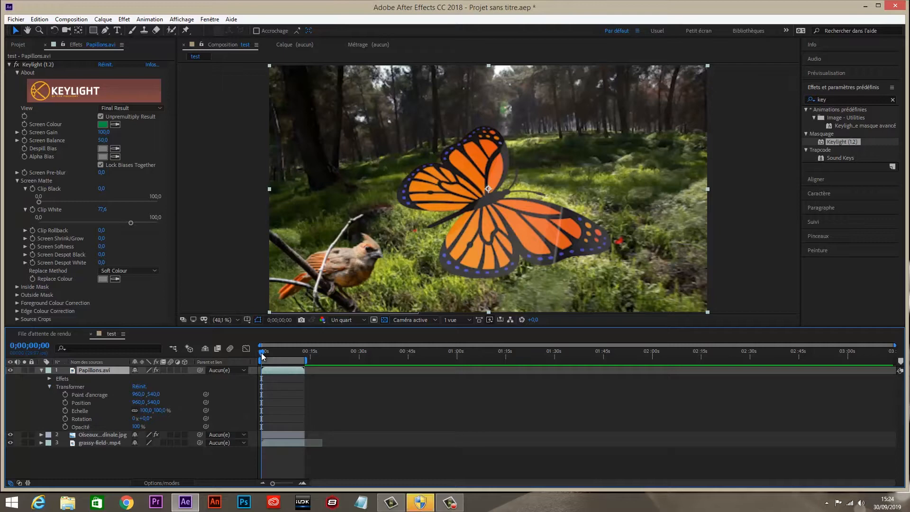
left_click(66, 403)
left_click(65, 410)
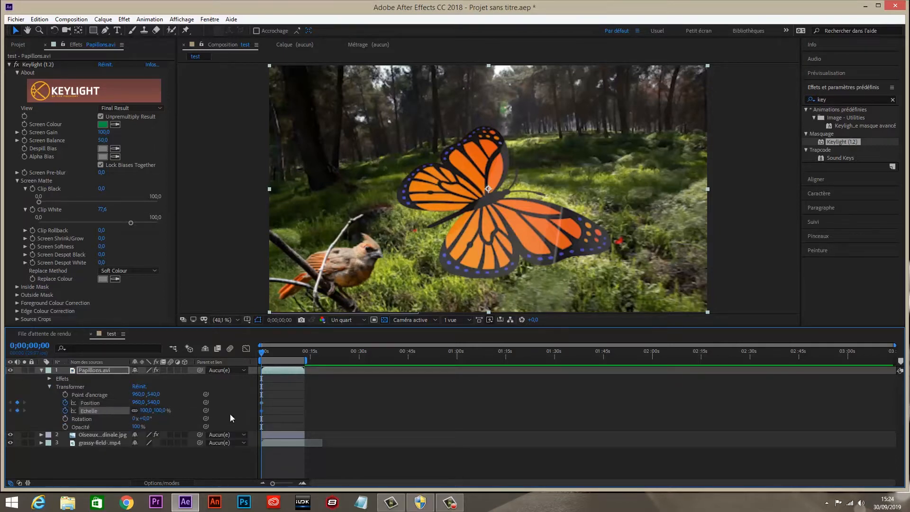
Step: Shrink the butterfly layer to 29% scale at the first frame and set its Position to -200, 540, outside the frame
left_click_drag(144, 411, 130, 415)
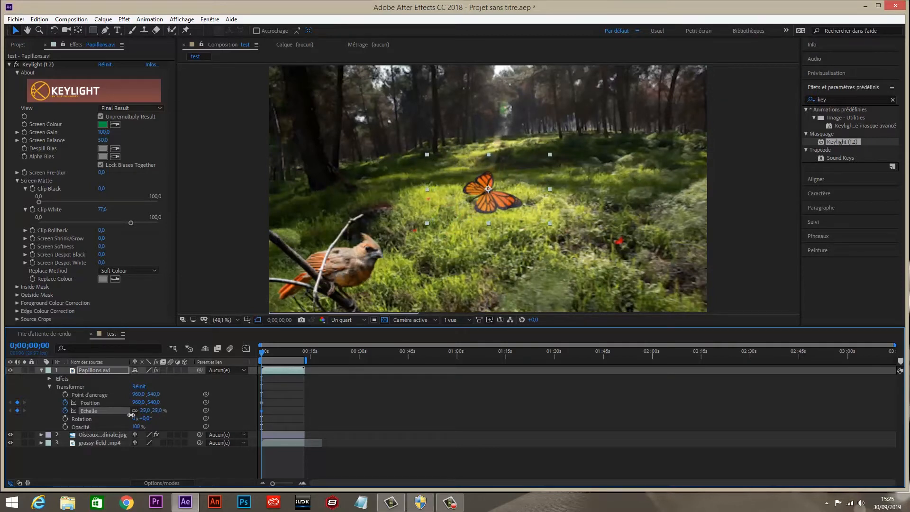
left_click(138, 402)
type("640")
key("Return")
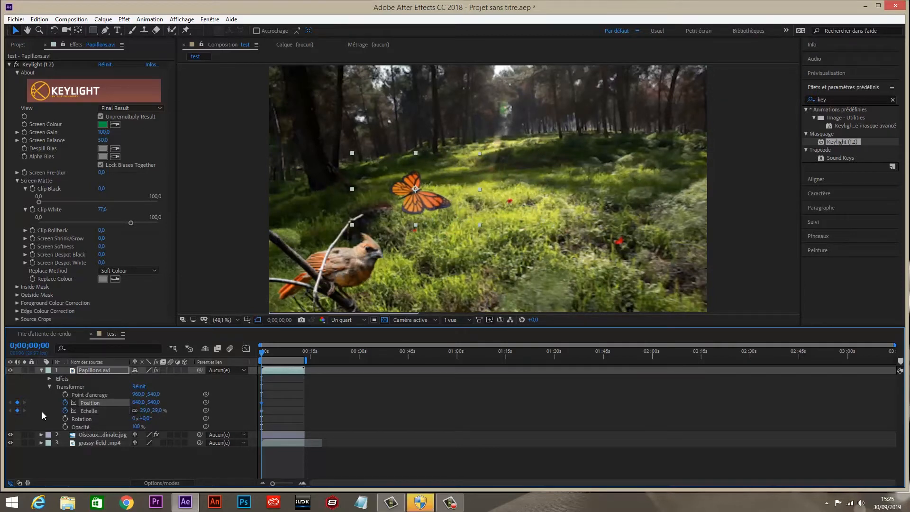
left_click_drag(138, 402, 59, 415)
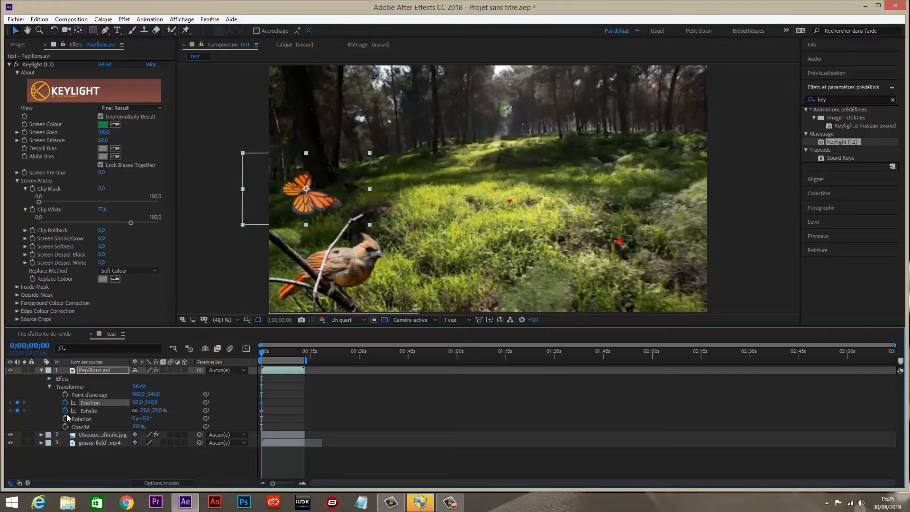
left_click_drag(135, 402, 78, 408)
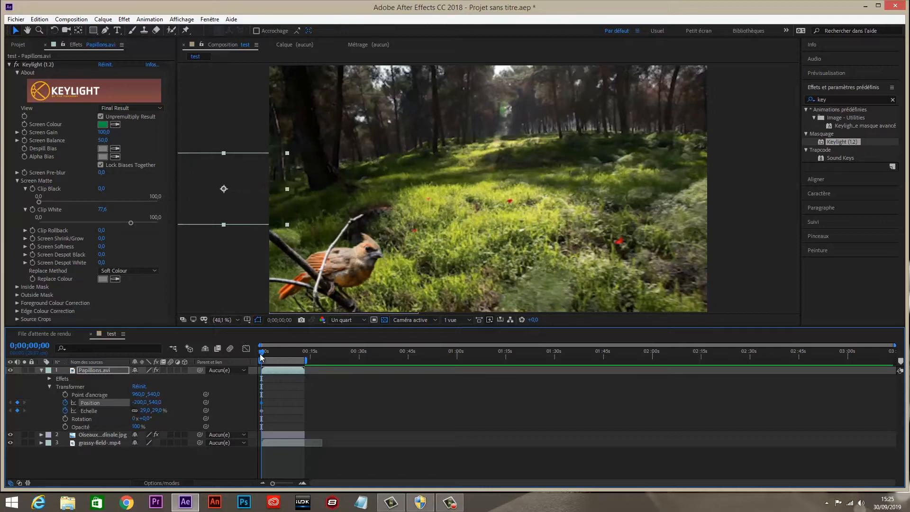
Step: Add Position and Scale keyframes to the Papillons.avi layer at 0;00;12;28
left_click_drag(262, 357, 262, 356)
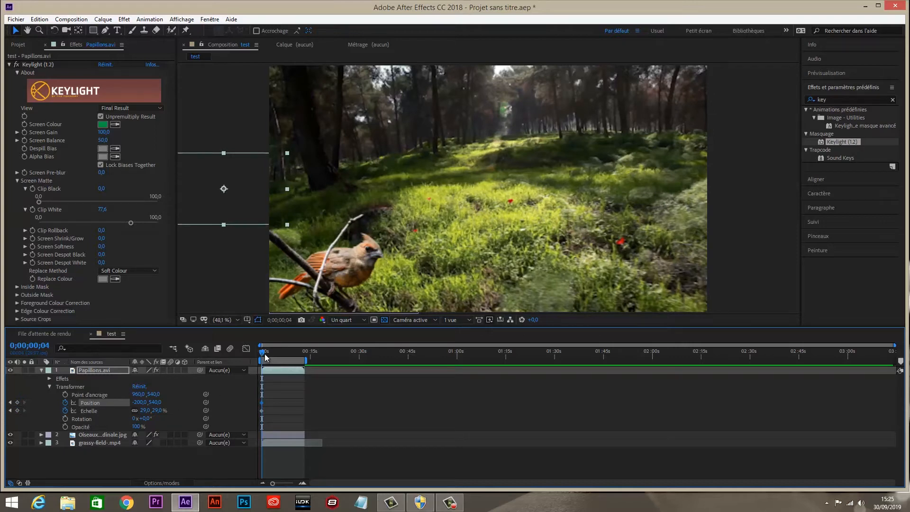
left_click_drag(263, 355, 306, 365)
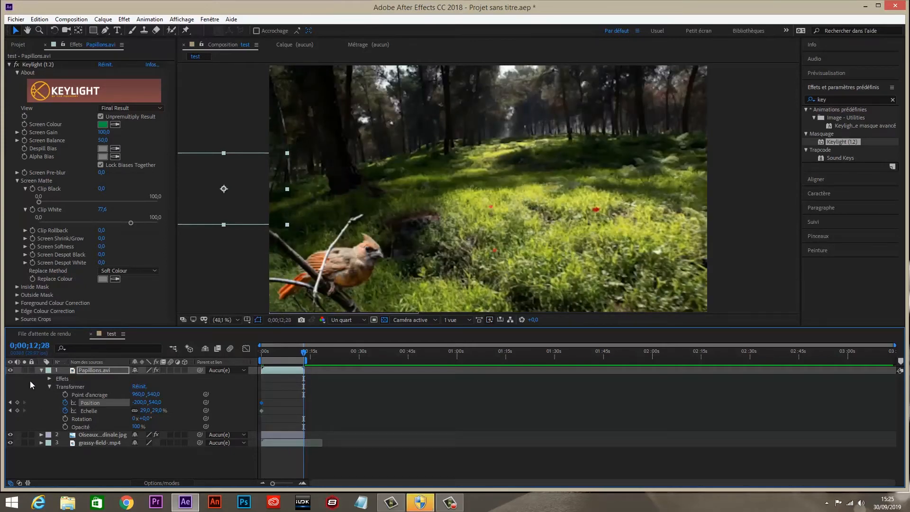
left_click(17, 402)
left_click(17, 410)
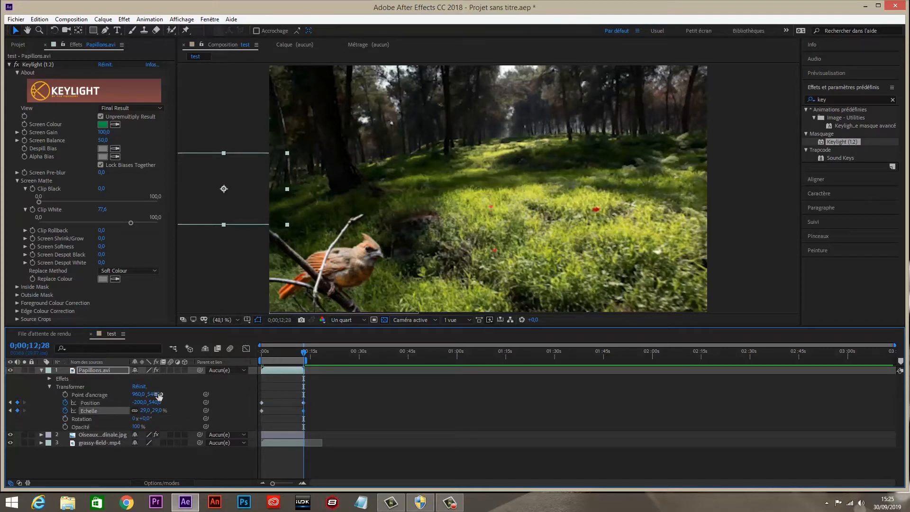
Step: Set the butterfly's Position at the end keyframe to 2042, 237, beyond the opposite edge of the frame
left_click_drag(173, 401, 251, 390)
left_click_drag(170, 402, 535, 369)
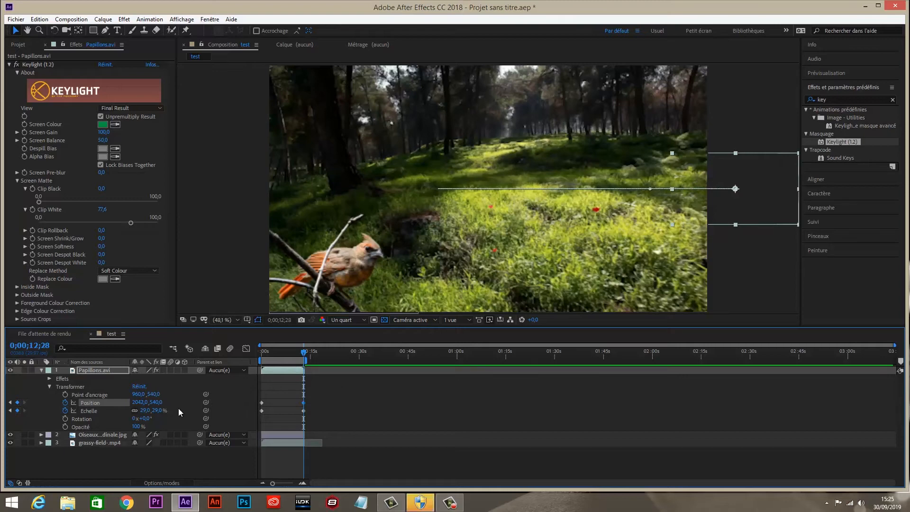
left_click_drag(158, 402, 1, 436)
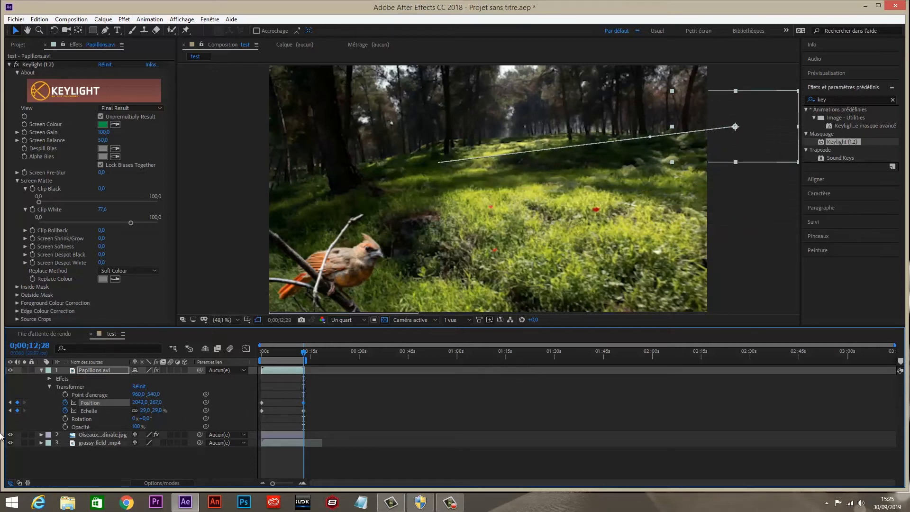
left_click_drag(156, 403, 124, 418)
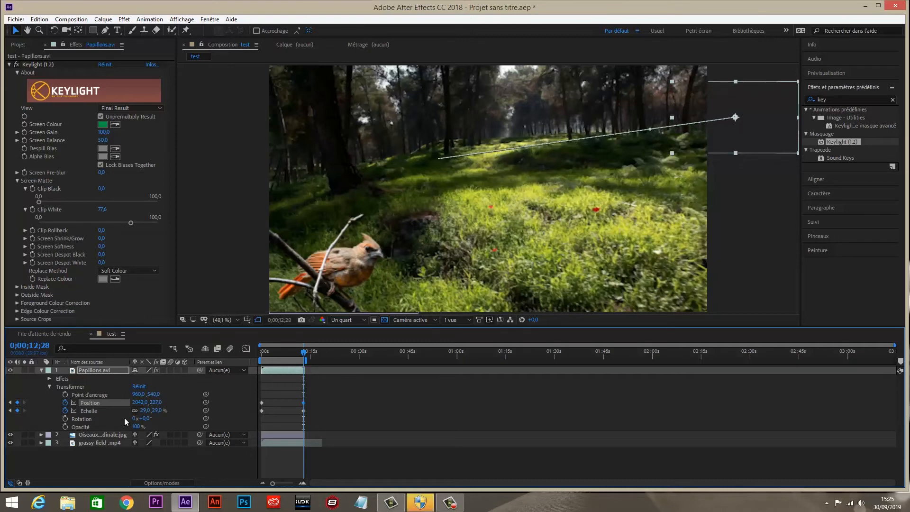
Step: Return to 0;00;00;00 and play a preview of the butterfly's flight across the composition
left_click_drag(304, 355, 251, 360)
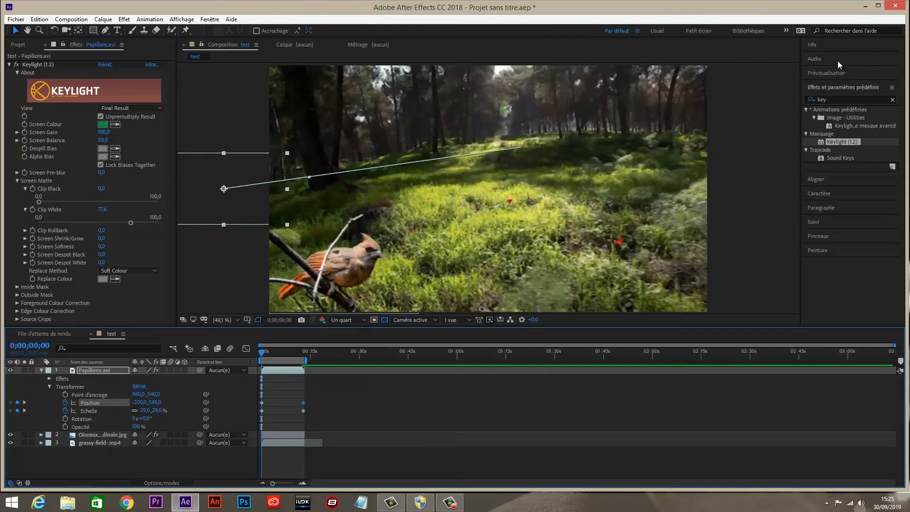
left_click(836, 74)
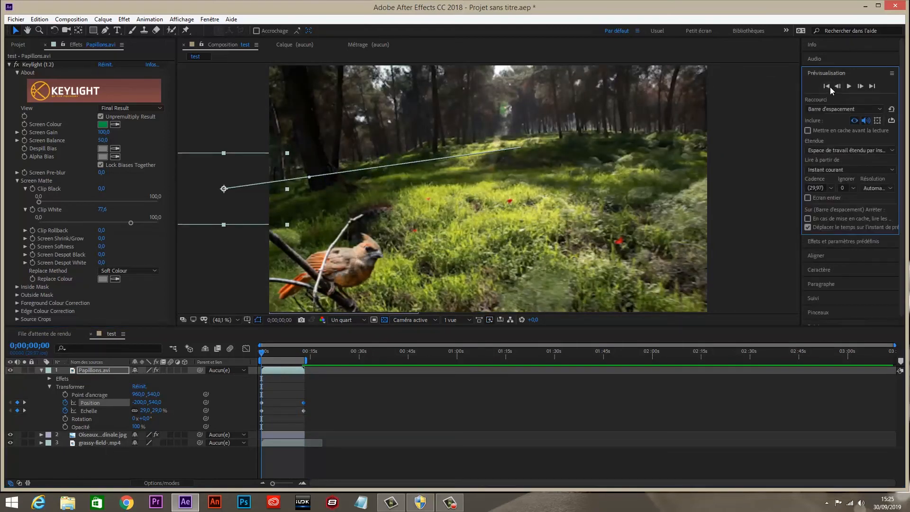
left_click(850, 88)
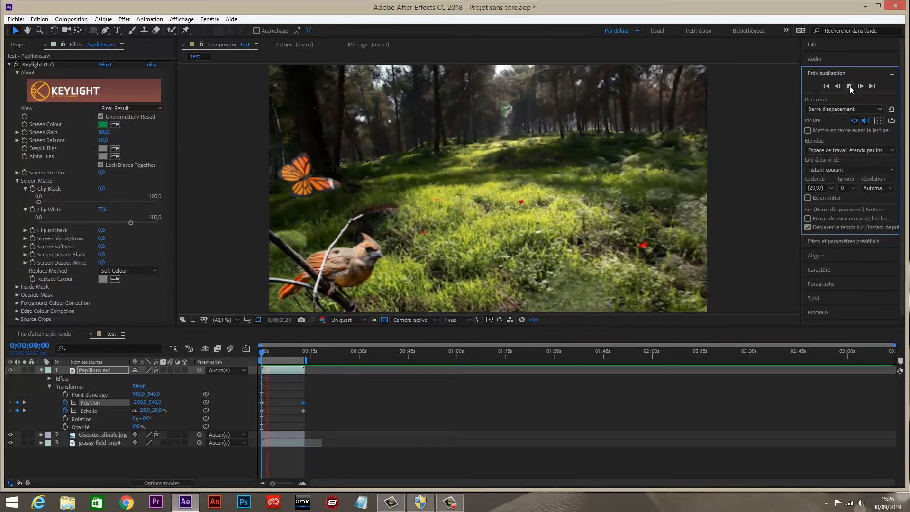